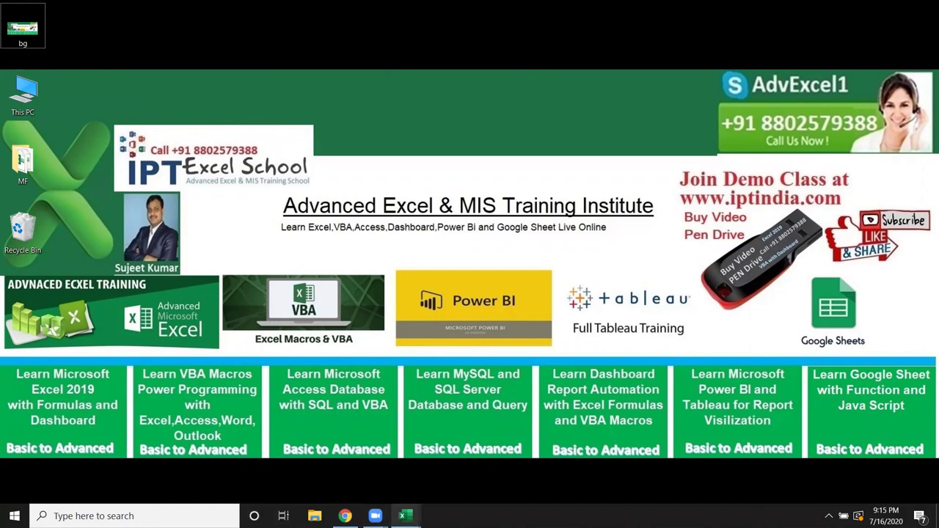
Bring the 'fistName and Last Name' workbook forward in Excel and show the Developer tab.
left_click(403, 516)
left_click(434, 494)
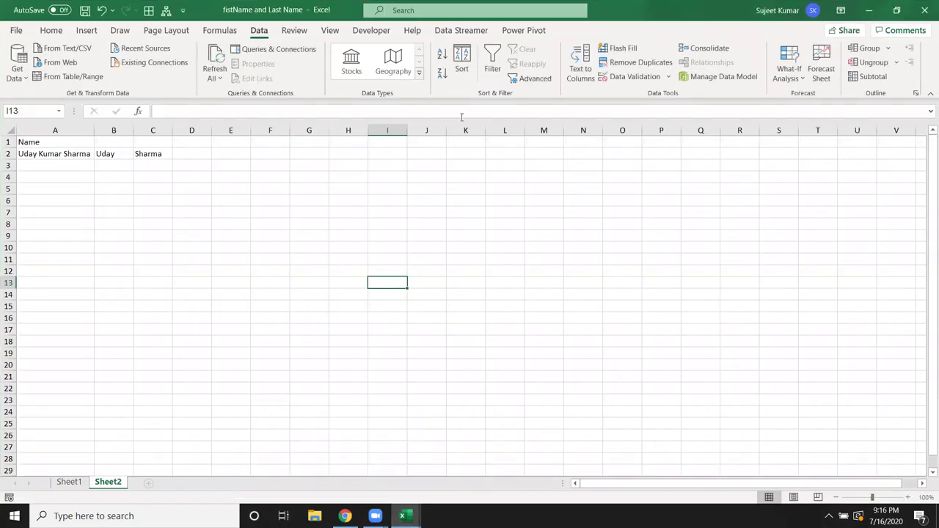
left_click(372, 30)
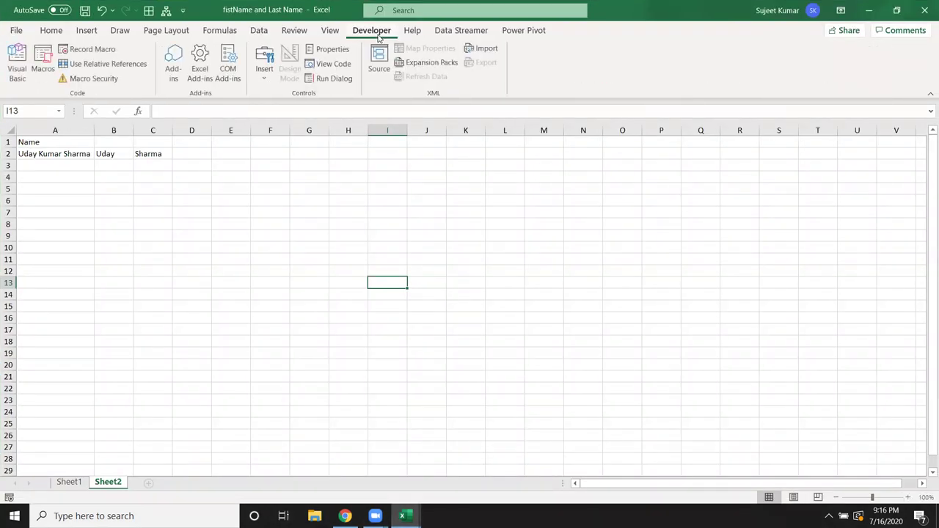
left_click(345, 516)
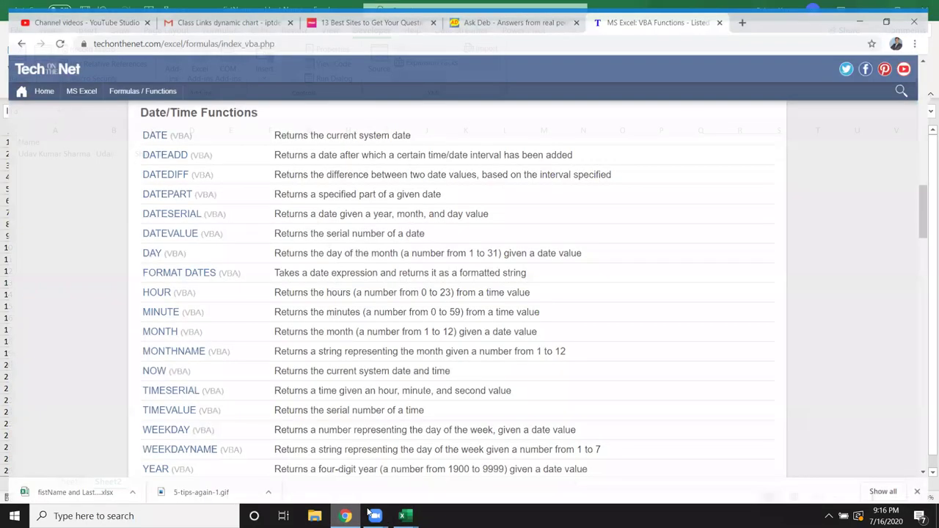
scroll(436, 381, "up", 1)
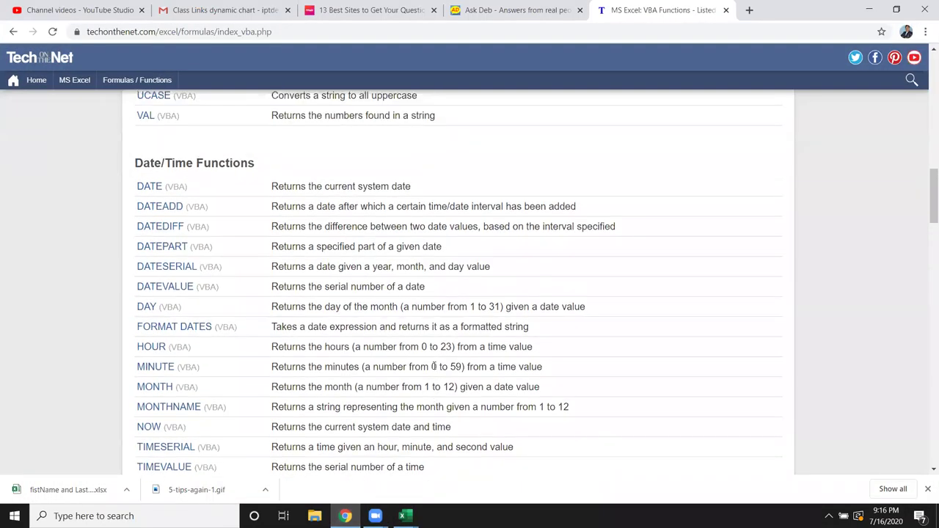
scroll(417, 286, "down", 1)
scroll(417, 286, "down", 1)
scroll(417, 286, "up", 1)
scroll(416, 286, "up", 1)
scroll(416, 286, "up", 1)
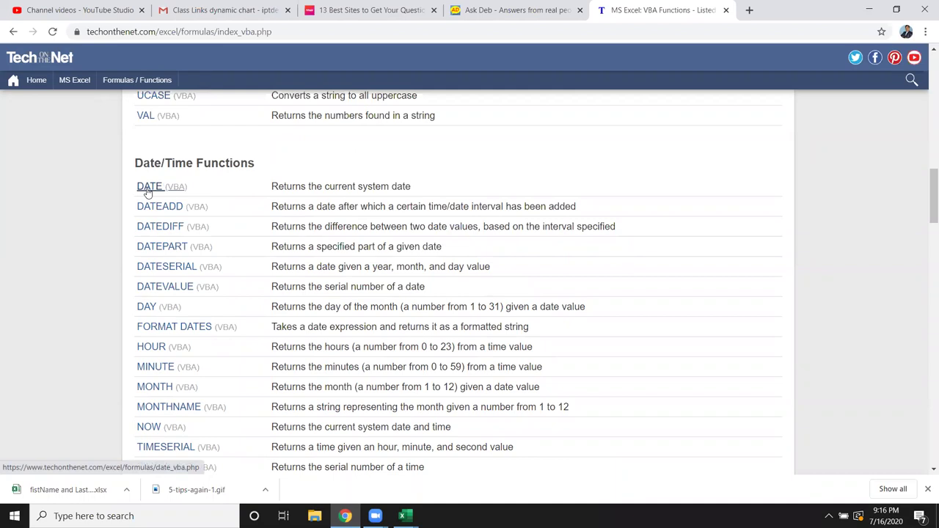
scroll(147, 191, "down", 5)
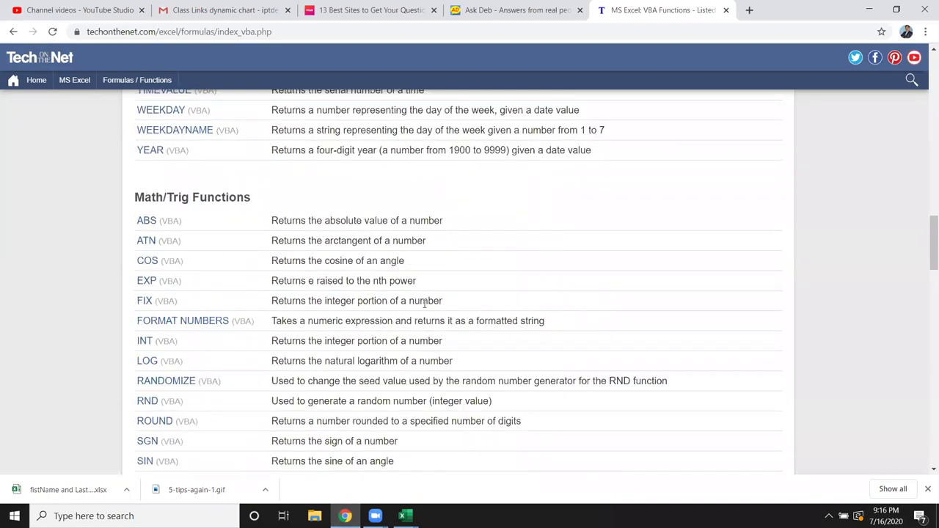
scroll(424, 302, "up", 4)
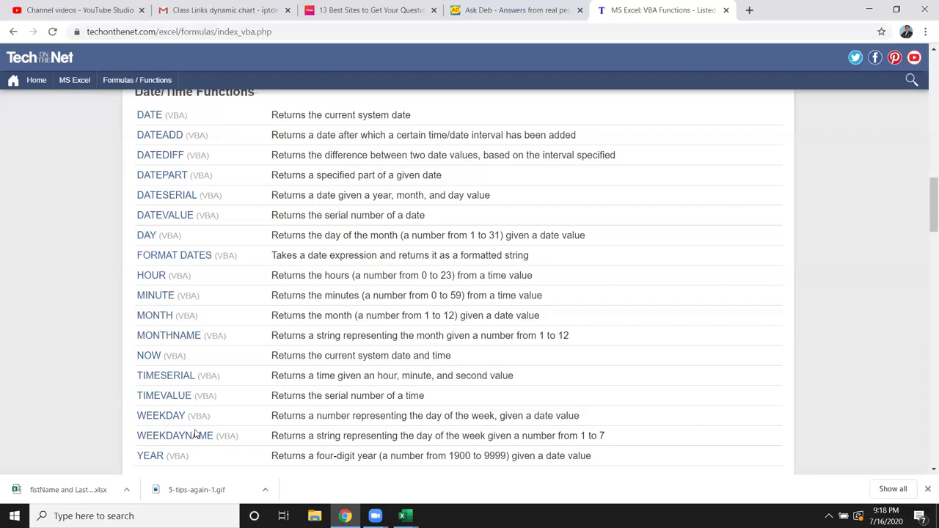
Open TechOnTheNet's DATEADD function page in a new browser tab.
scroll(196, 434, "down", 1)
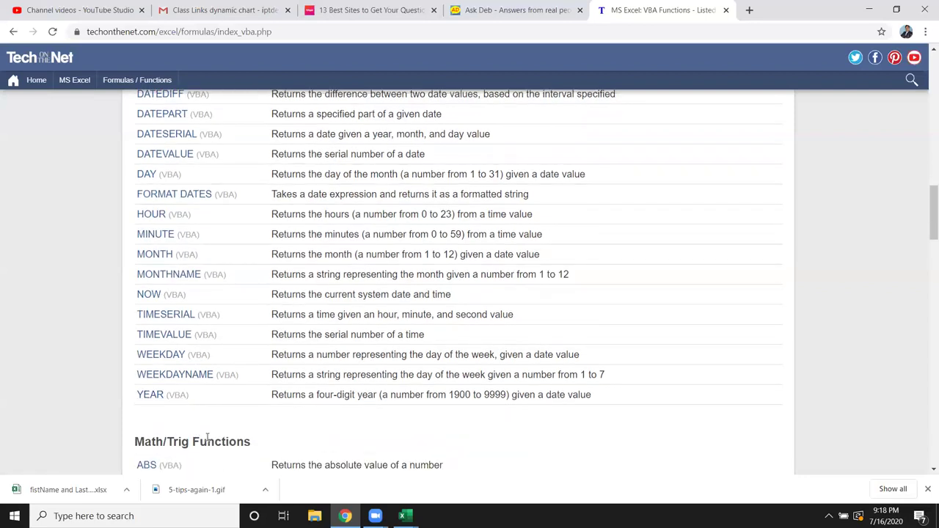
scroll(389, 402, "up", 1)
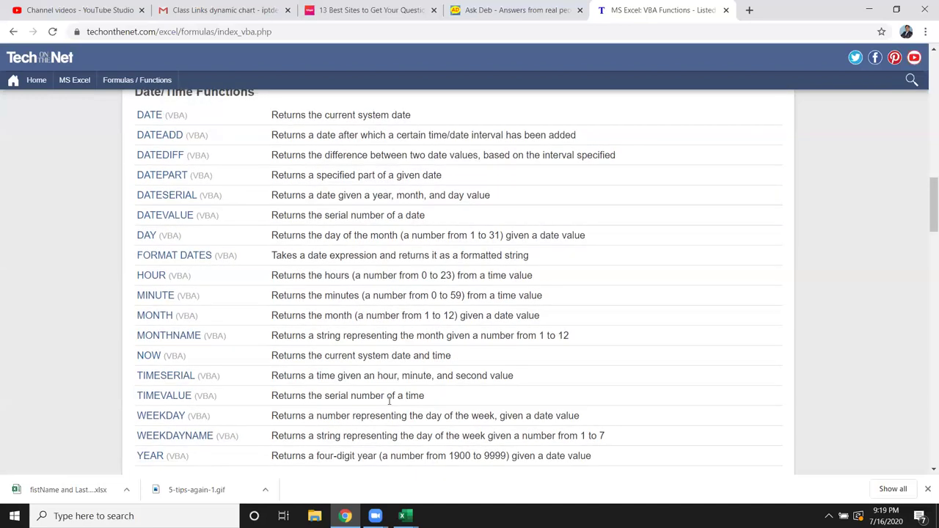
right_click(182, 140)
left_click(185, 142)
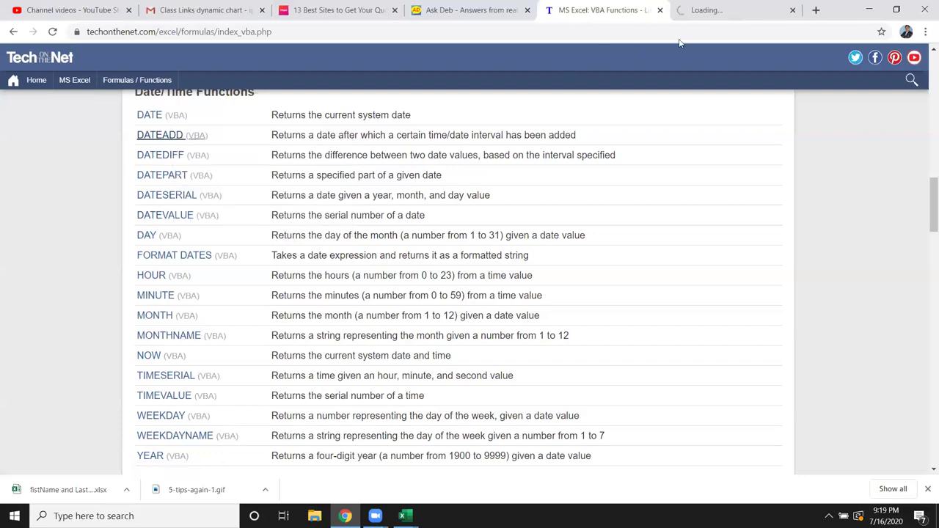
left_click(737, 16)
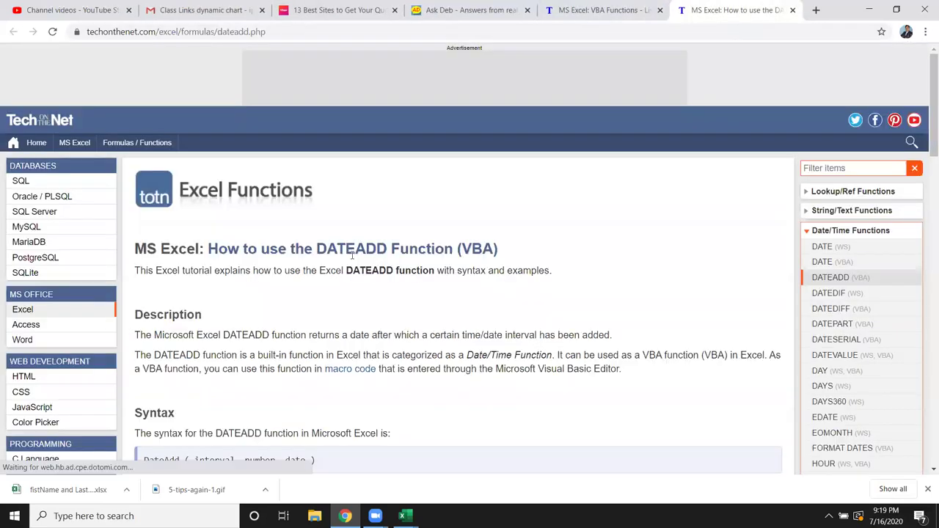
Read through the DATEADD syntax and examples, then return to the Excel workbook.
scroll(330, 308, "down", 2)
scroll(220, 344, "down", 3)
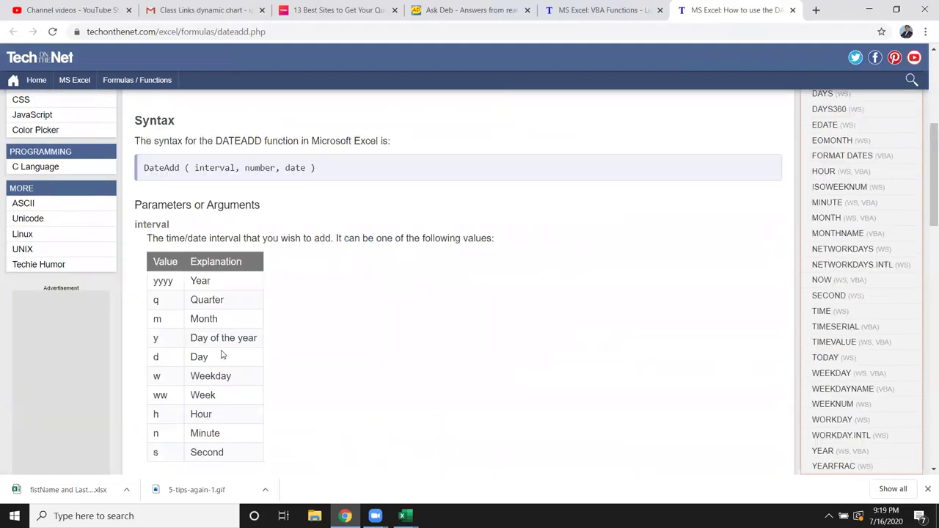
scroll(223, 359, "down", 3)
scroll(227, 372, "down", 2)
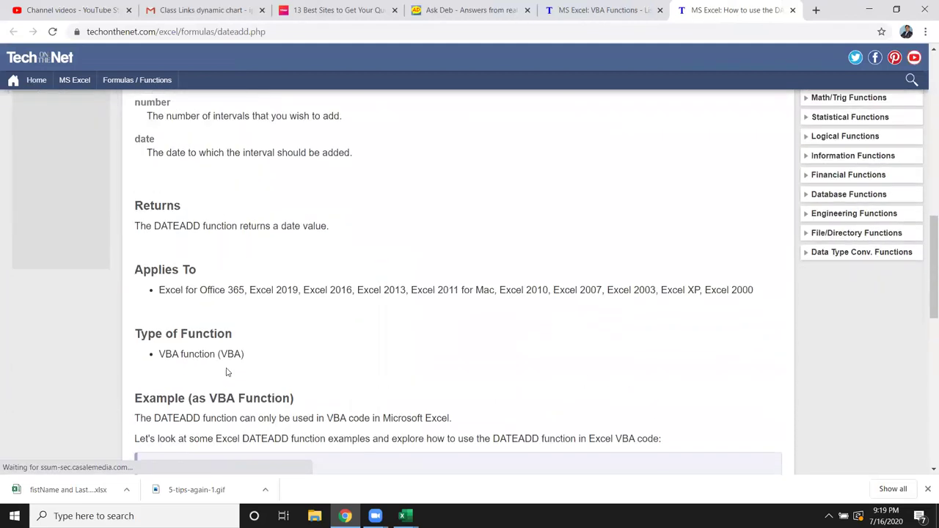
scroll(227, 370, "down", 2)
scroll(229, 352, "down", 2)
scroll(228, 345, "down", 2)
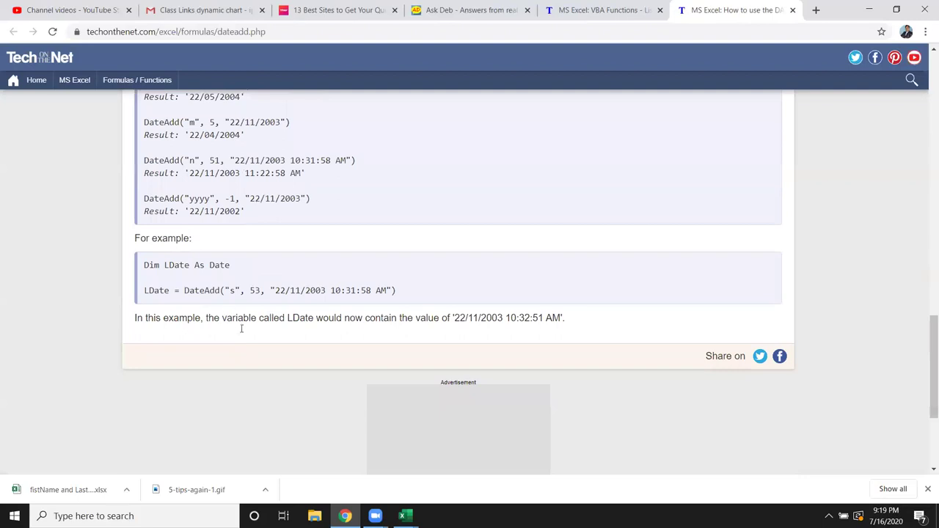
left_click(402, 515)
left_click(448, 469)
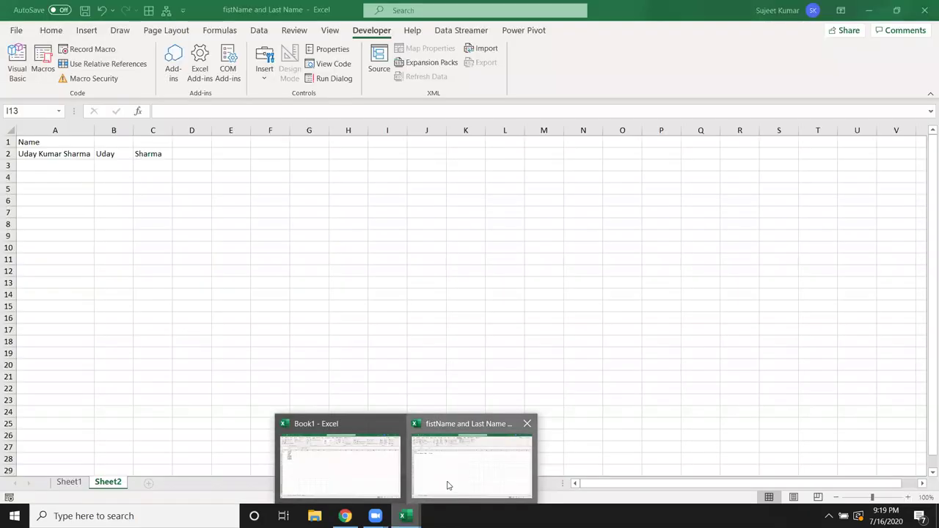
Launch the Visual Basic editor from the Developer tab and insert a new Module1.
left_click(59, 34)
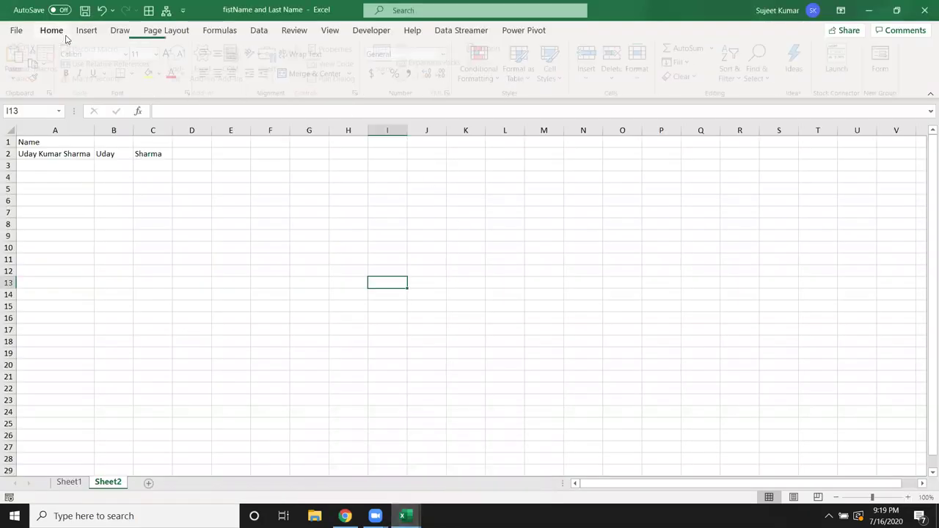
left_click(253, 32)
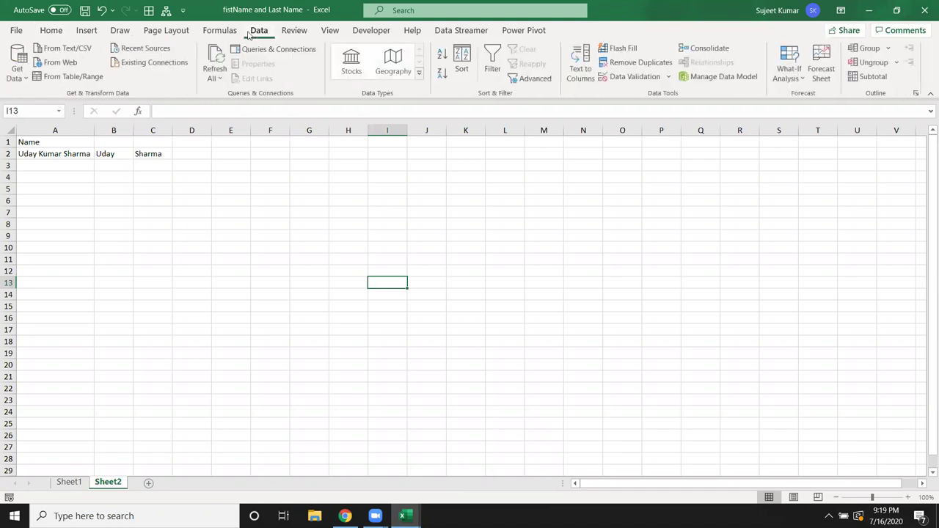
left_click(373, 31)
left_click(18, 72)
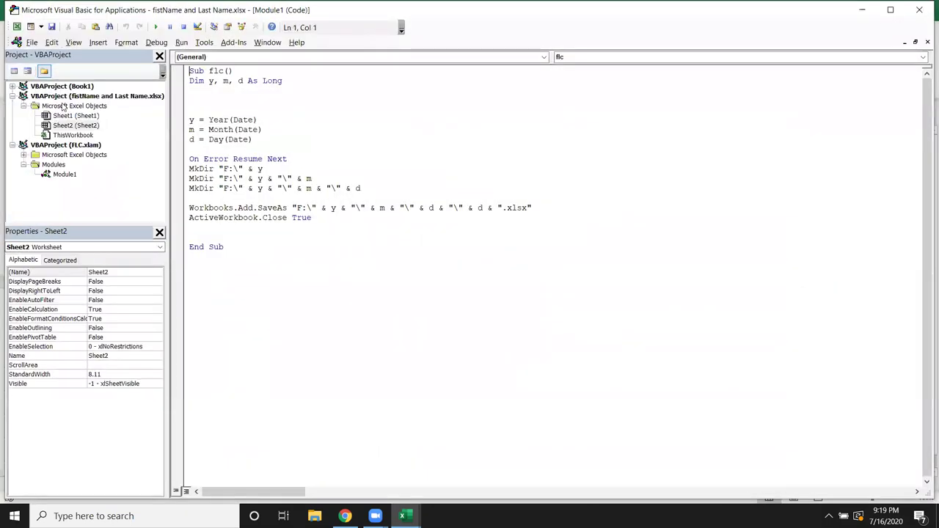
left_click(98, 42)
left_click(116, 81)
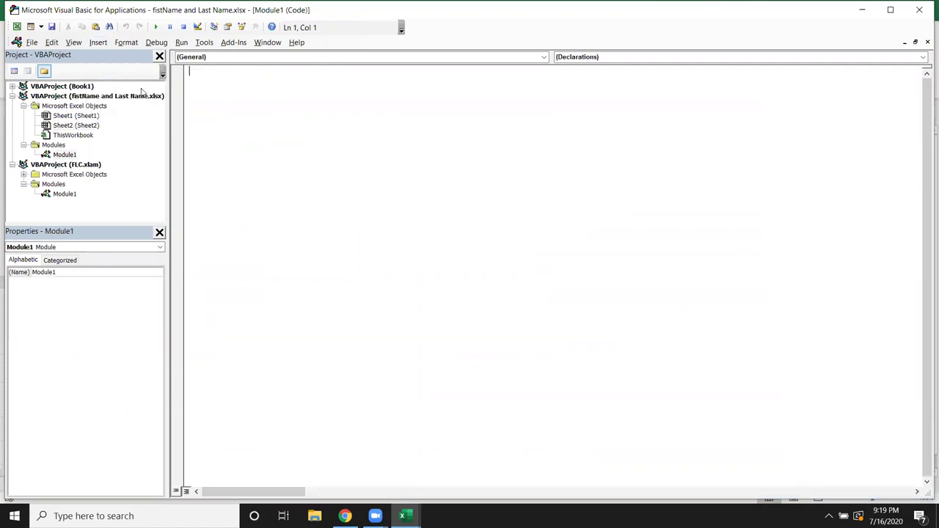
Declare Function DT_Add(n As Date, i As String) in Module1.
type("function ")
type("DTAdd")
key("BackSpace")
key("BackSpace")
key("BackSpace")
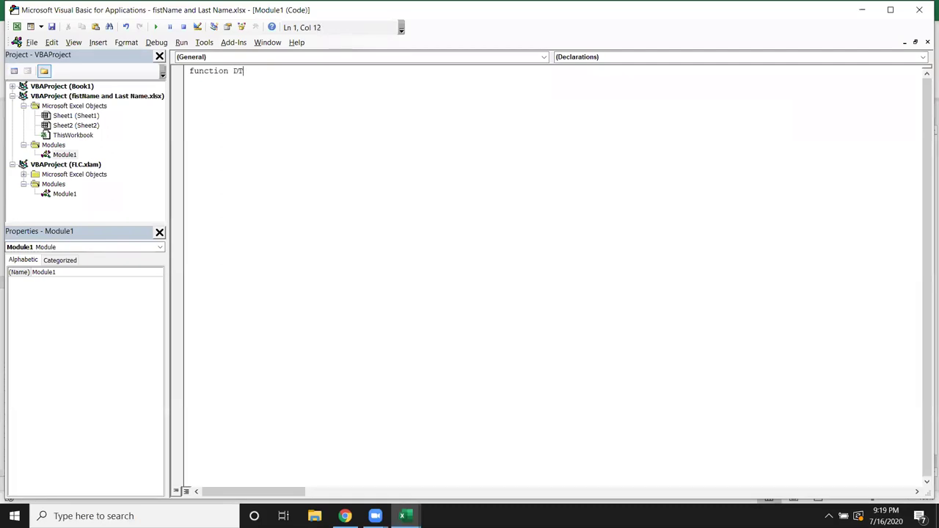
type("Da")
key("BackSpace")
key("BackSpace")
type("Add(")
type("n as date")
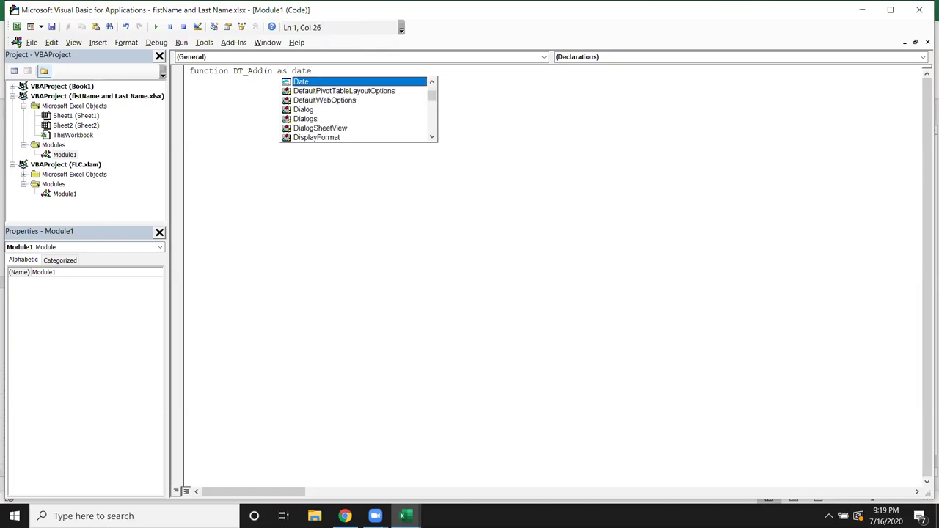
type(",")
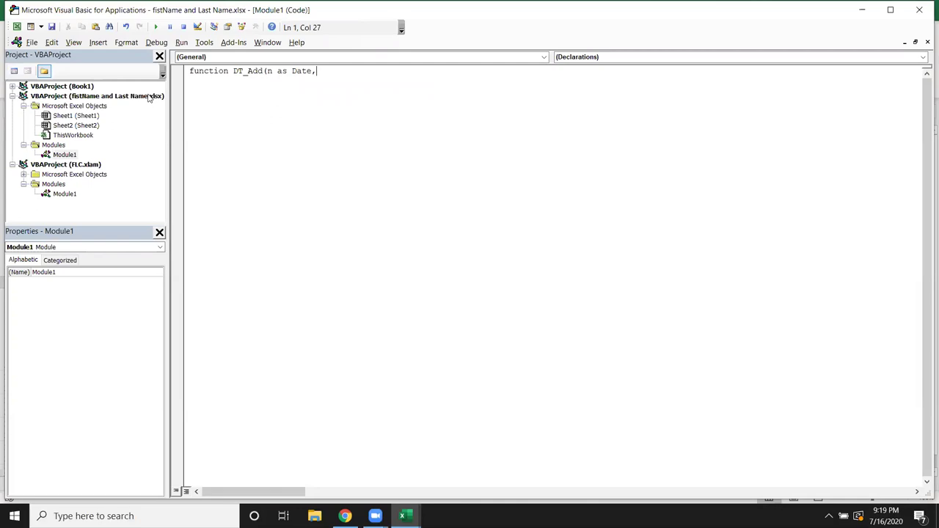
type("in as ")
type("str")
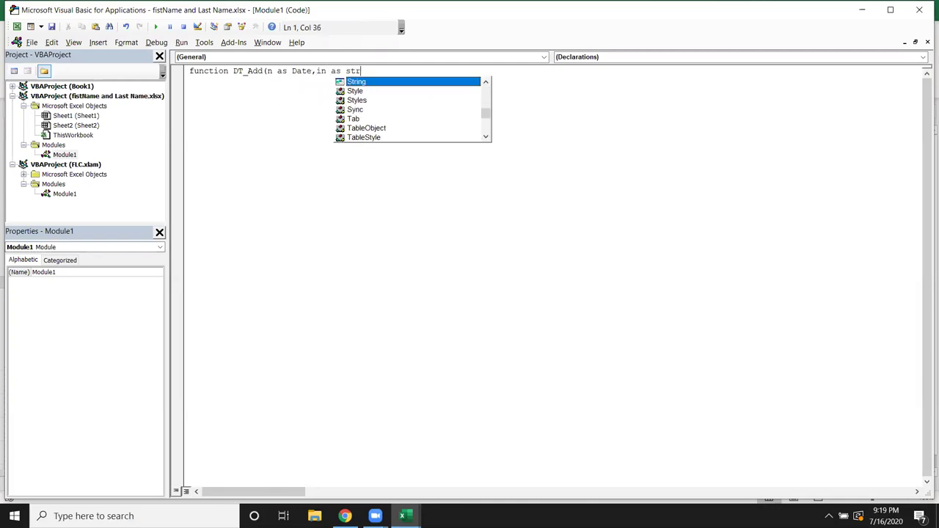
key("Tab")
type(")")
key("Return")
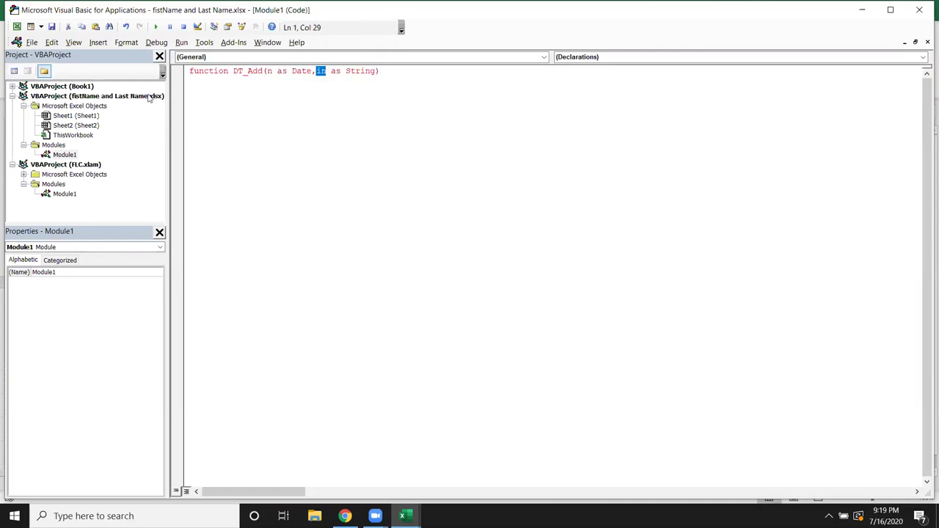
key("Right")
key("Left")
key("Left")
key("Left")
key("Left")
key("Down")
double_click(324, 74)
type("i")
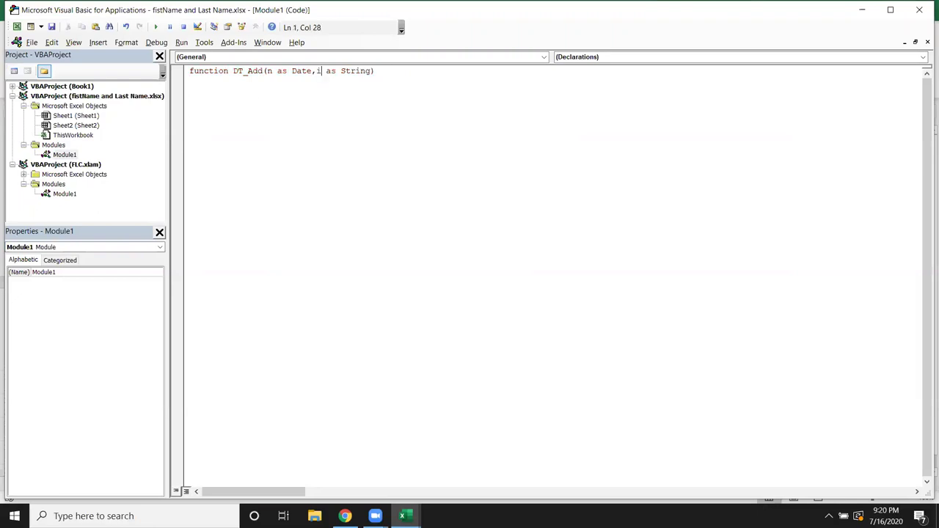
left_click(379, 78)
Add Dim dt As Date and begin the line dt = DateAdd(i, in the function body.
key("Return")
key("Return")
key("Return")
key("Up")
key("Up")
type("dim date a")
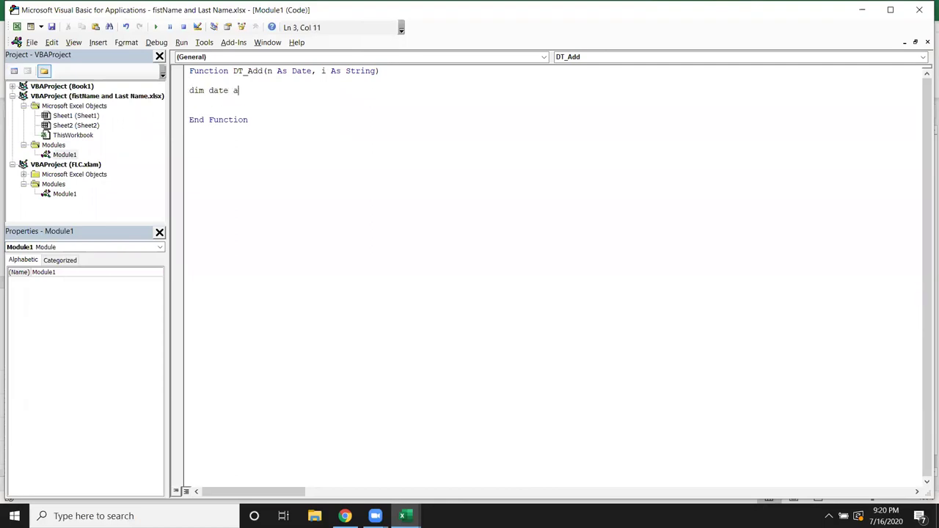
type("s")
key("BackSpace")
key("BackSpace")
key("BackSpace")
key("BackSpace")
key("BackSpace")
key("BackSpace")
type("t")
type(" as dat")
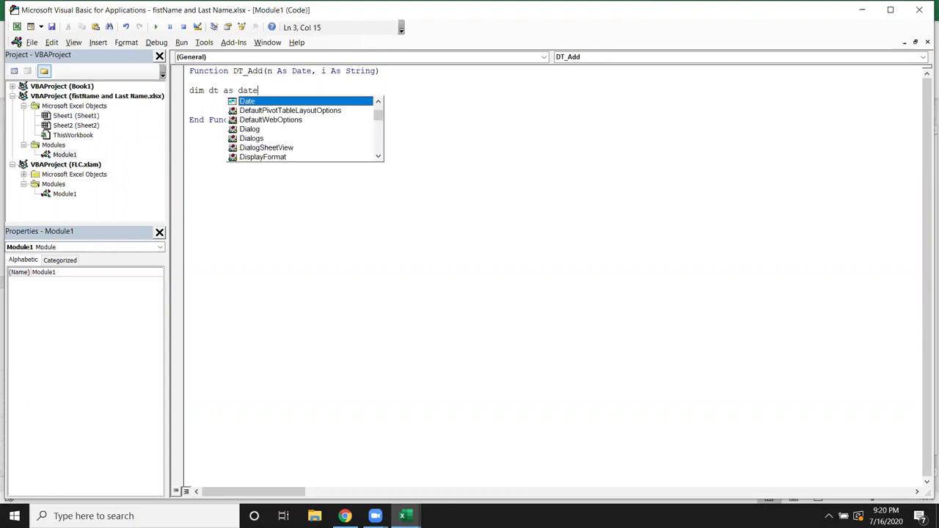
key("Return")
key("Return")
type("dt")
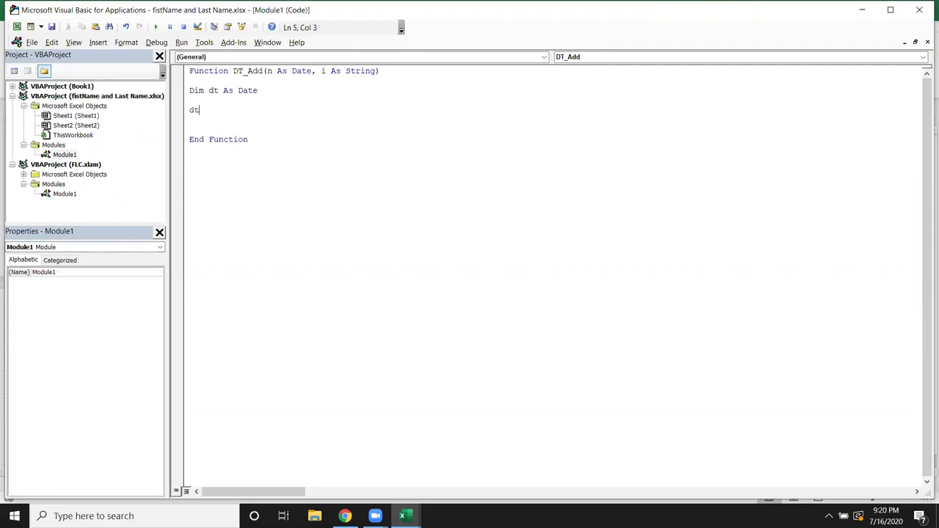
type("=da")
key("BackSpace")
key("BackSpace")
type("dateadd(")
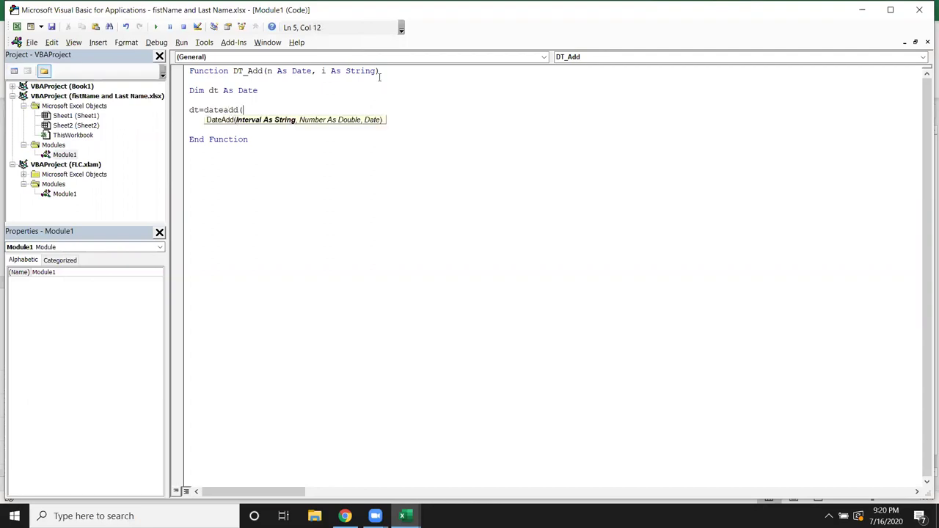
type("i")
type(",")
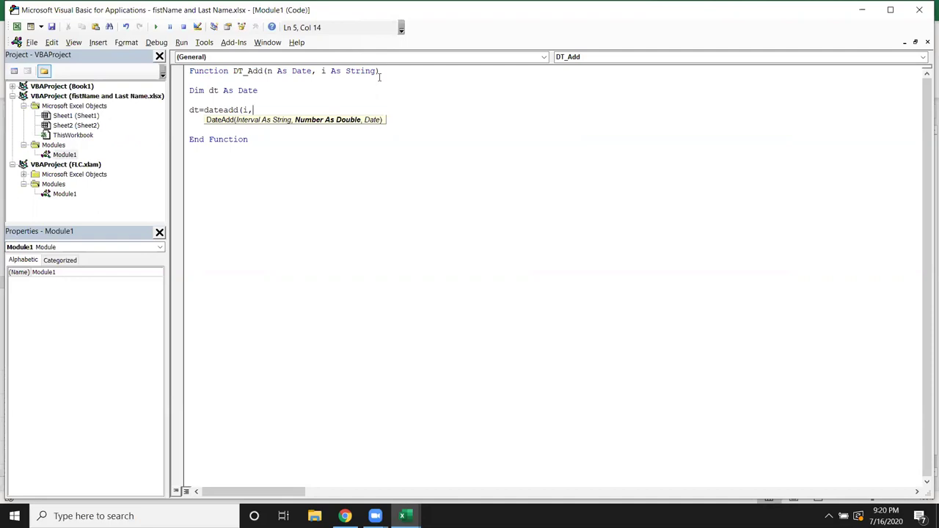
Dismiss the compile error and add a num As Long parameter to DT_Add.
left_click(330, 71)
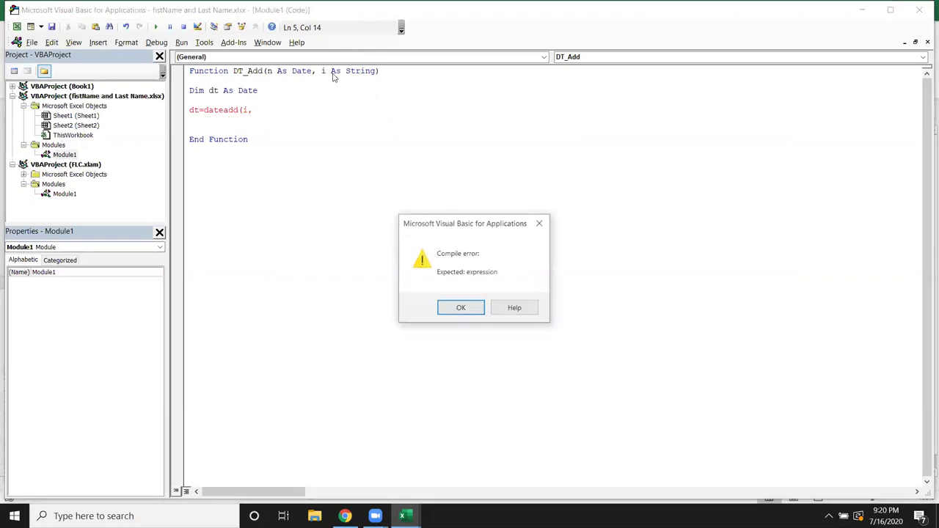
key("Return")
left_click(330, 71)
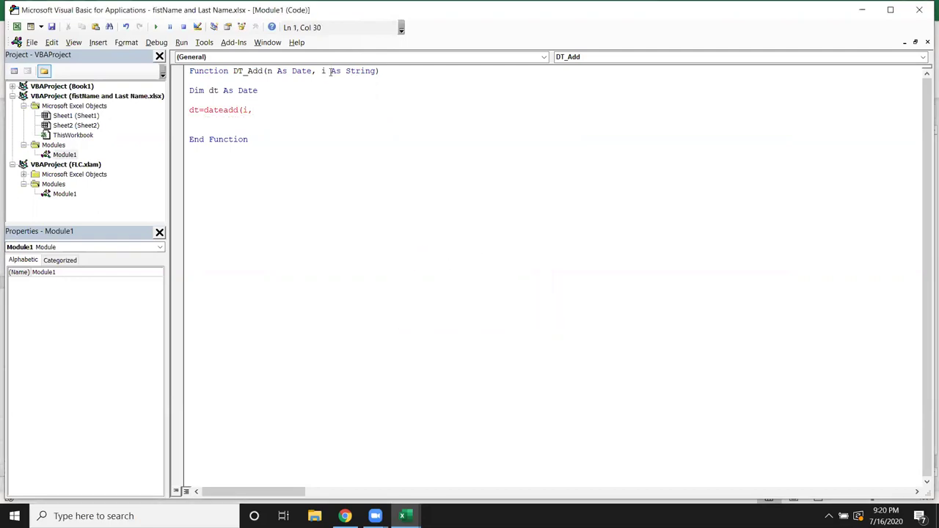
key("Right")
key("Right")
key("Right")
key("Right")
key("Right")
key("Right")
key("Right")
key("Right")
key("Right")
type(",num as ")
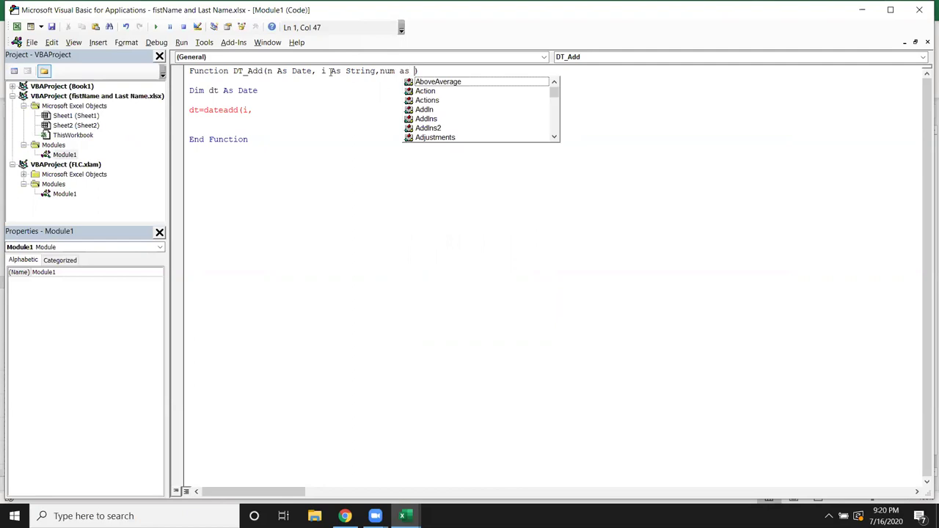
type("Long")
key("Escape")
Complete dt = DateAdd(i, num, n), return it with DT_Add = dt, and go back to Excel.
left_click(289, 115)
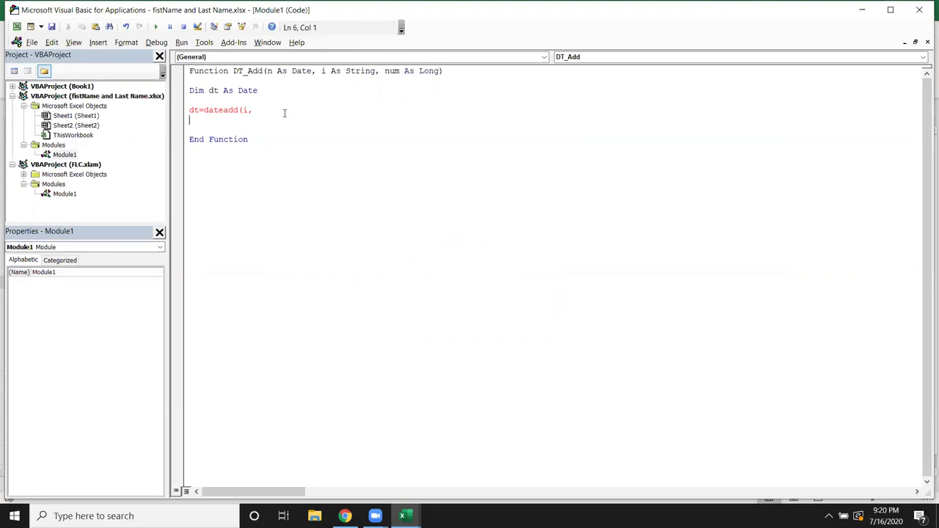
type("num")
type(",")
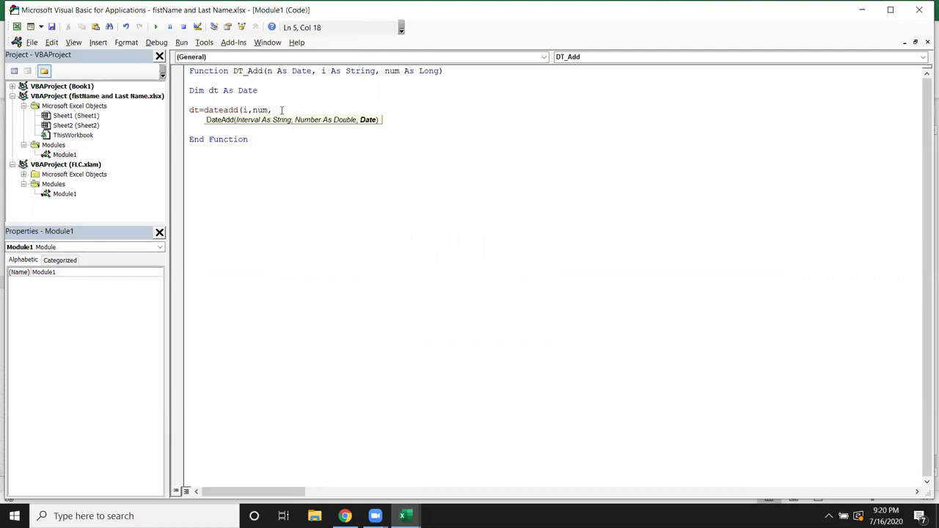
type("n)")
key("Return")
key("Return")
type("DT_Add")
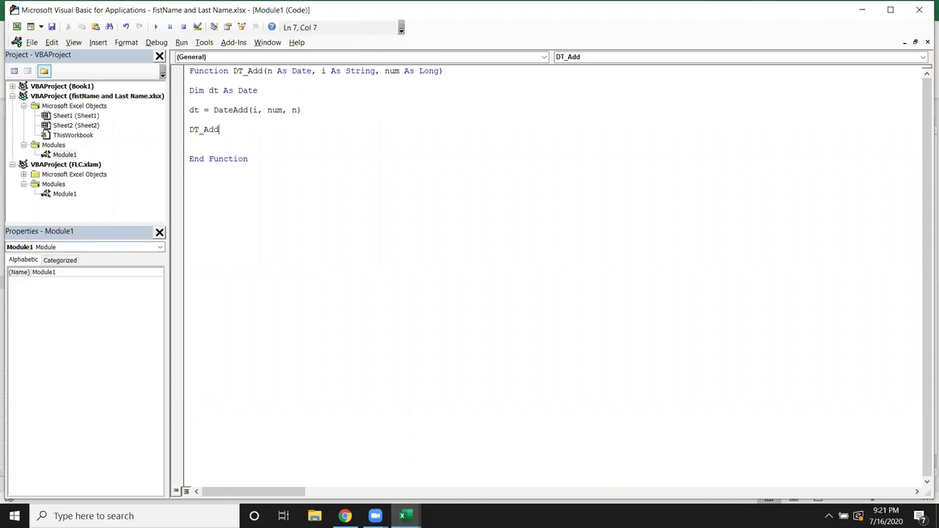
type("=dt")
key("Return")
key("alt+F11")
Enter =dt_add() in D5, Q in E5 and 2 in F5.
left_click(192, 190)
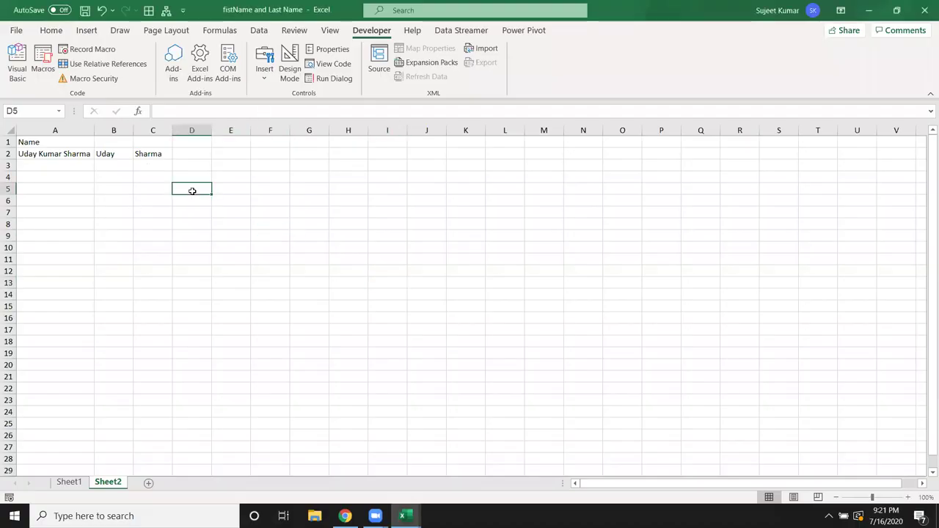
type("7/=dt_add()")
key("Tab")
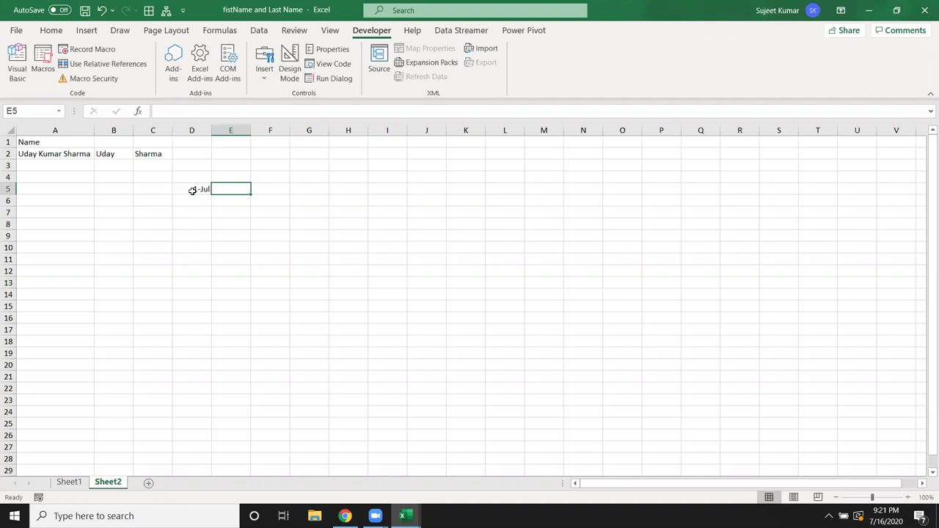
type("Q")
key("Tab")
type("2")
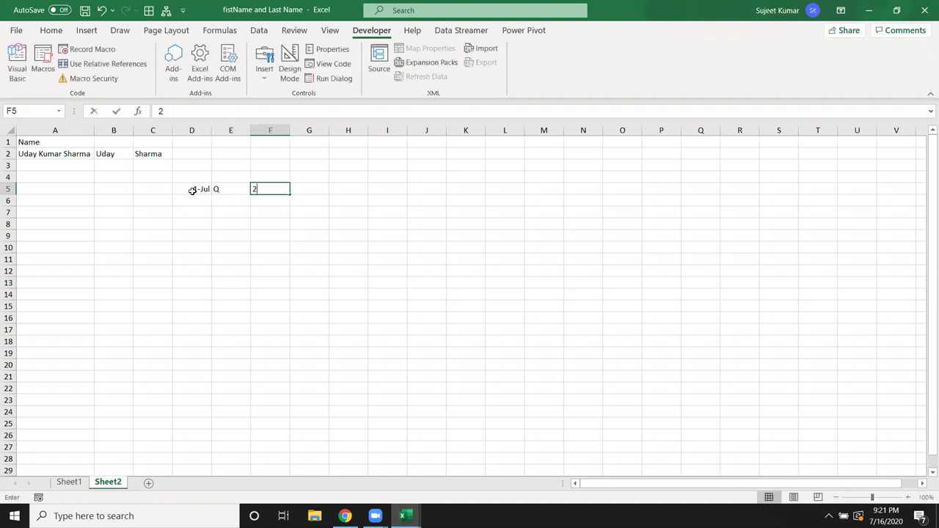
key("Tab")
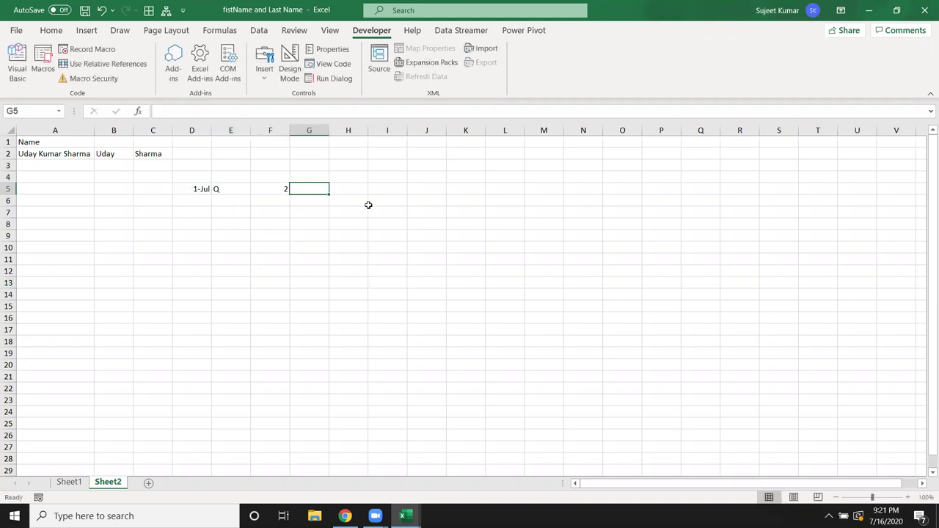
Enter =DT_Add(E5,F5,D5) in G5, which returns #VALUE!
type("=dt")
key("Tab")
key("Left")
key("Left")
key("Left")
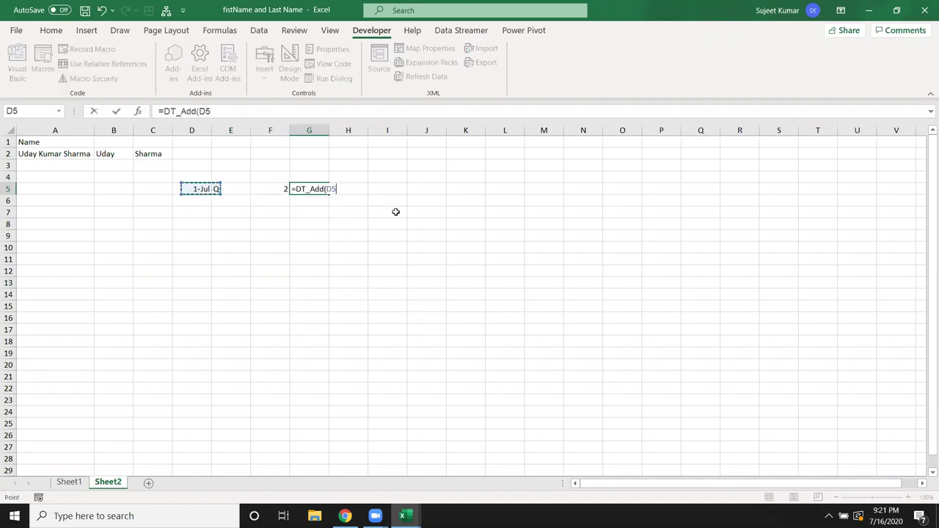
key("Right")
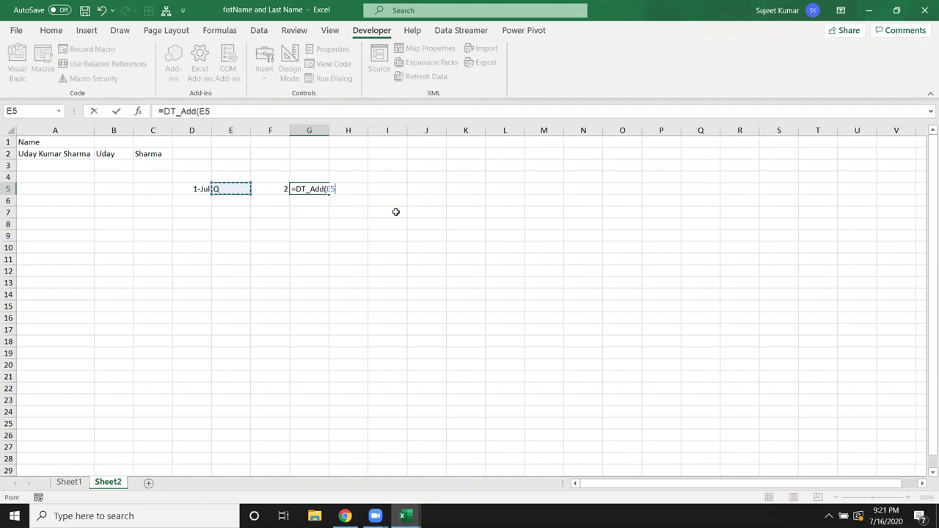
type(",")
key("Left")
type(",")
key("Left")
key("Left")
key("Left")
key("Return")
key("Up")
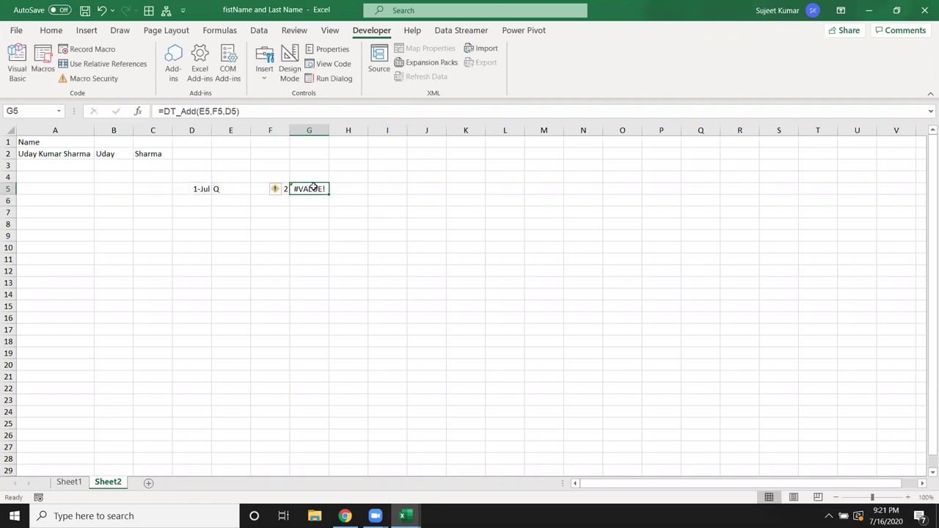
Retype the interval in E5 as lowercase q and recheck G5's result.
left_click(243, 194)
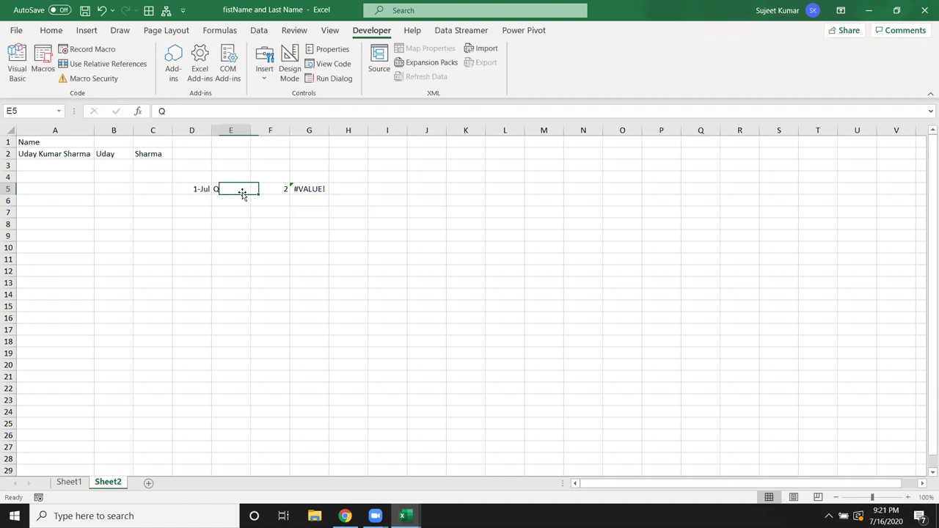
type("q")
left_click(286, 209)
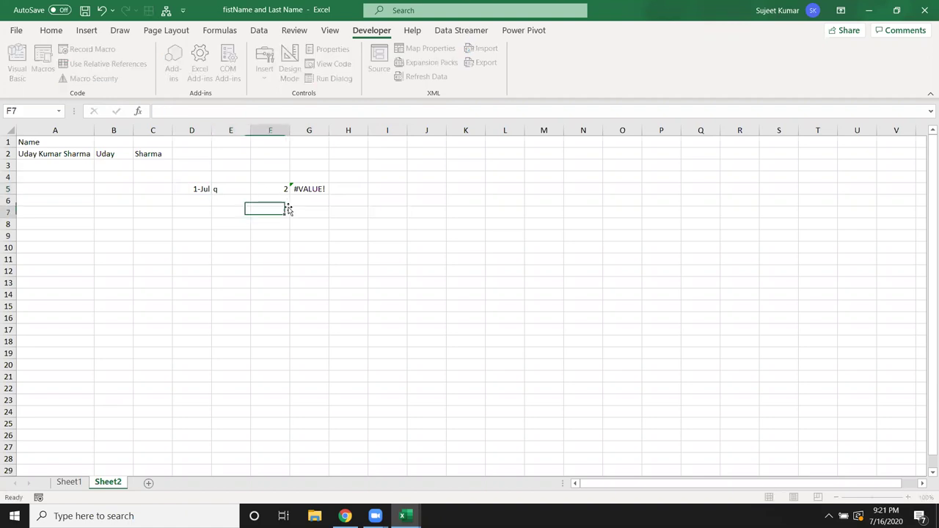
left_click(322, 184)
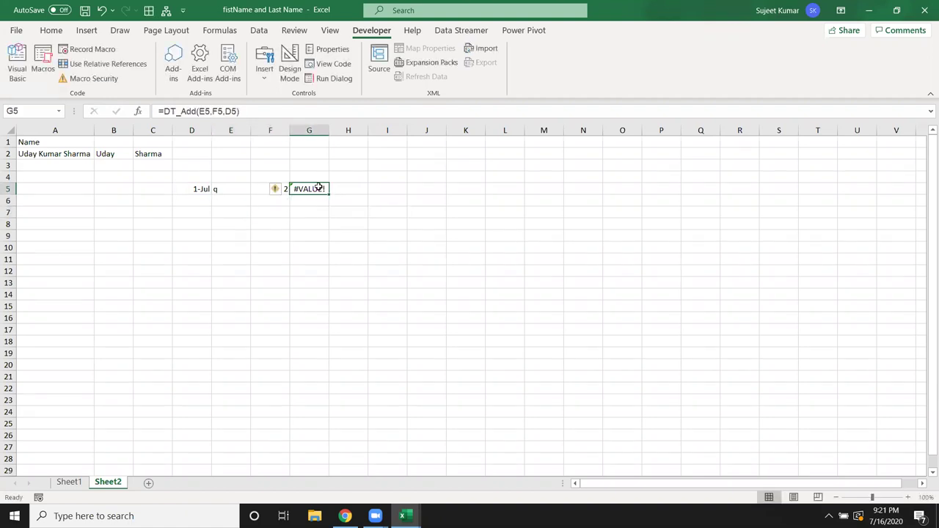
key("alt+F11")
Look up the DateAdd interval codes on TechOnTheNet, marking q for Quarter, then return to VBA.
left_click(345, 515)
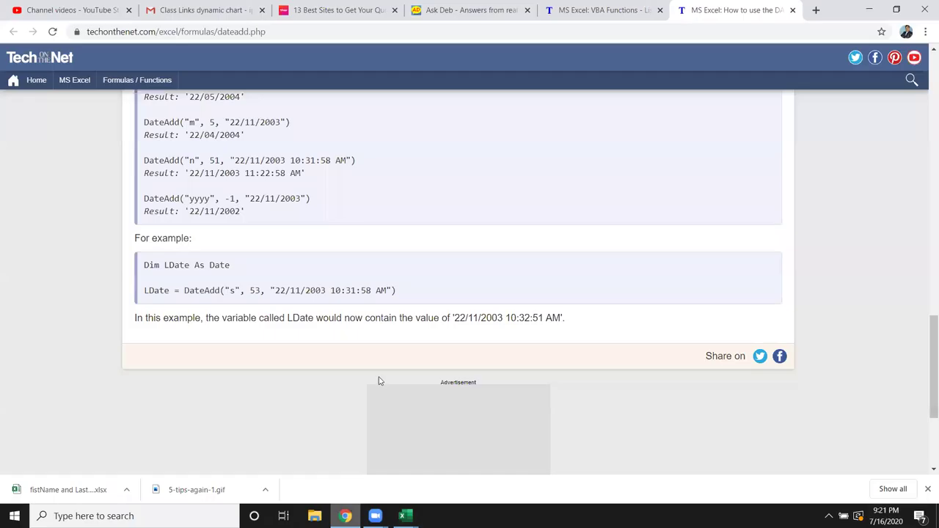
scroll(322, 374, "up", 1)
scroll(322, 374, "up", 4)
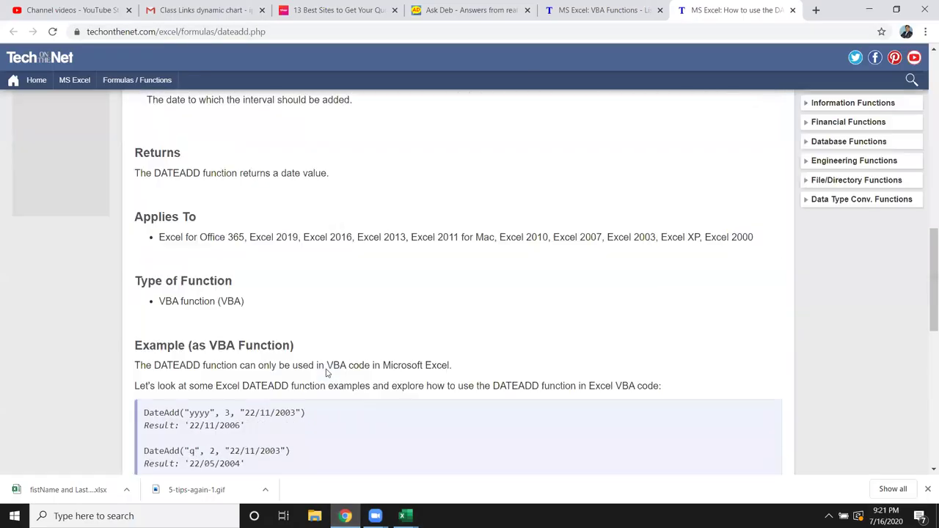
scroll(323, 374, "up", 3)
scroll(322, 372, "up", 2)
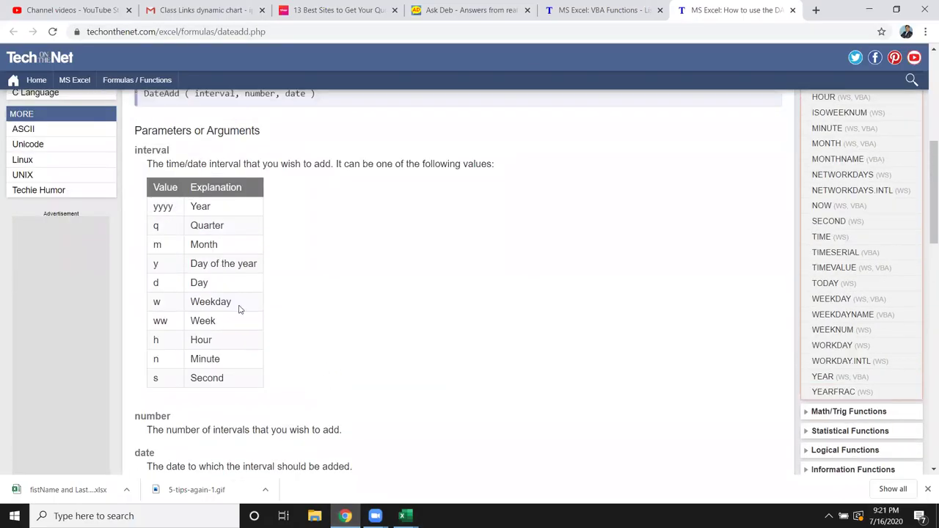
double_click(155, 226)
scroll(224, 276, "down", 3)
scroll(226, 281, "down", 2)
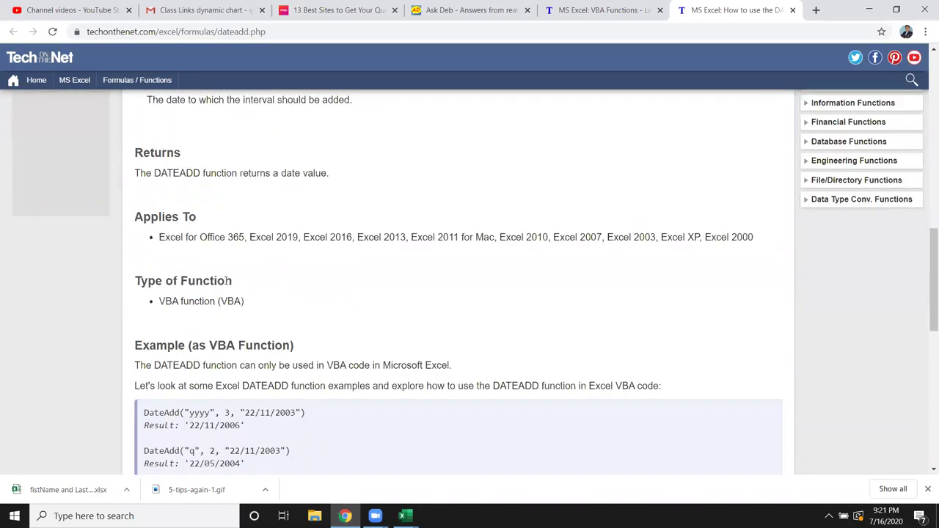
scroll(227, 281, "down", 2)
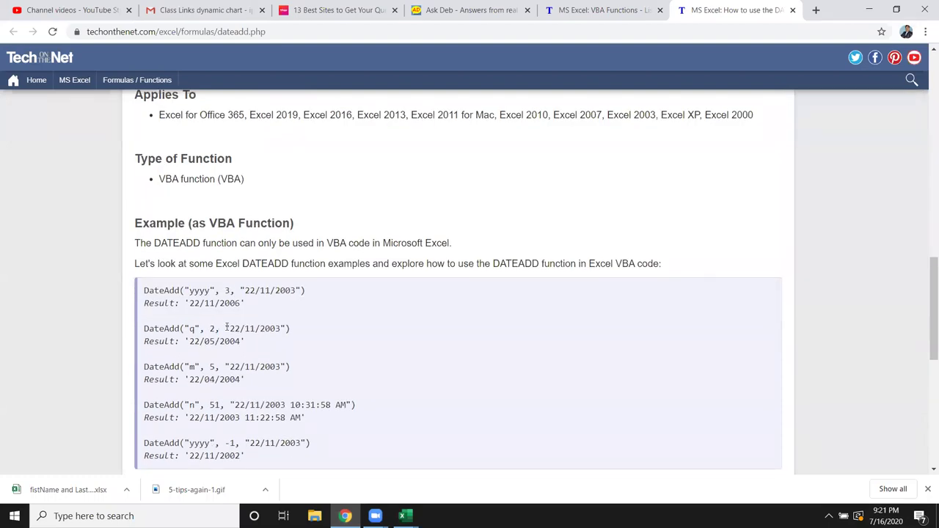
scroll(266, 308, "up", 3)
scroll(268, 302, "down", 2)
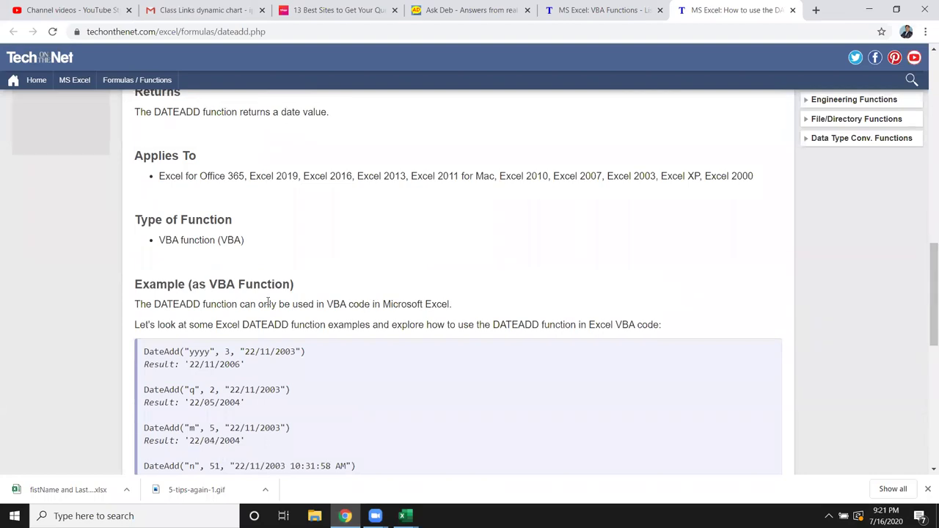
scroll(267, 302, "down", 5)
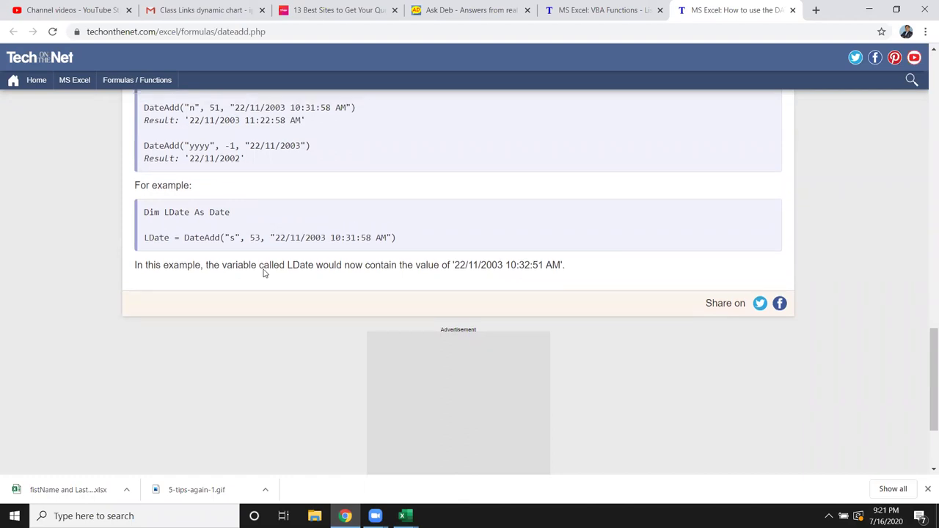
scroll(265, 275, "up", 5)
scroll(264, 291, "up", 2)
scroll(265, 293, "up", 1)
scroll(265, 293, "up", 2)
scroll(266, 292, "down", 2)
scroll(265, 294, "up", 2)
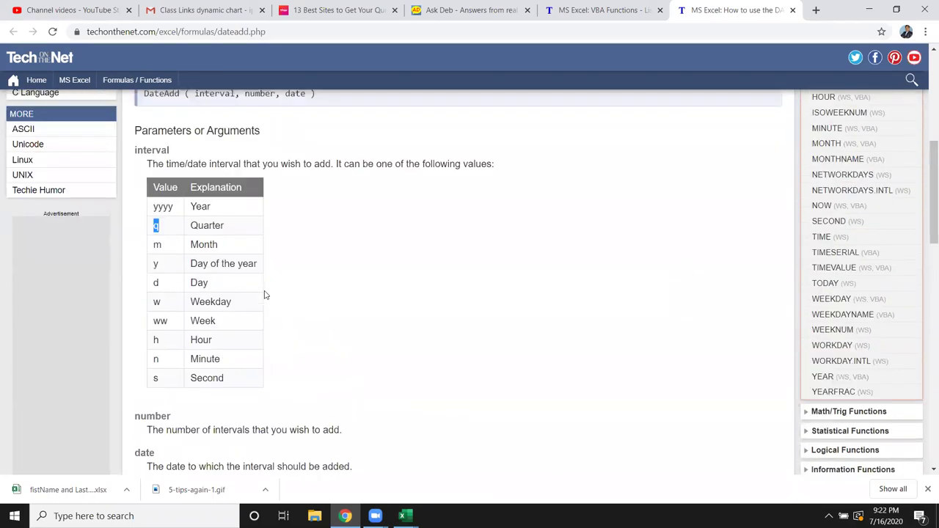
key("alt+Tab")
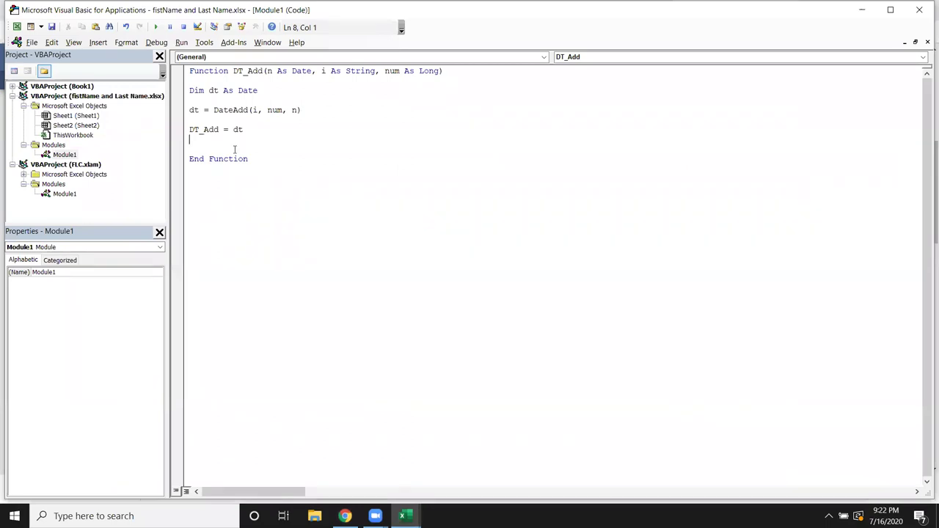
Inspect the num and n arguments of DT_Add's DateAdd call without editing the code.
left_click(271, 110)
left_click(295, 110)
left_click(272, 111)
key("alt+Tab")
key("alt+Tab")
key("alt+Tab")
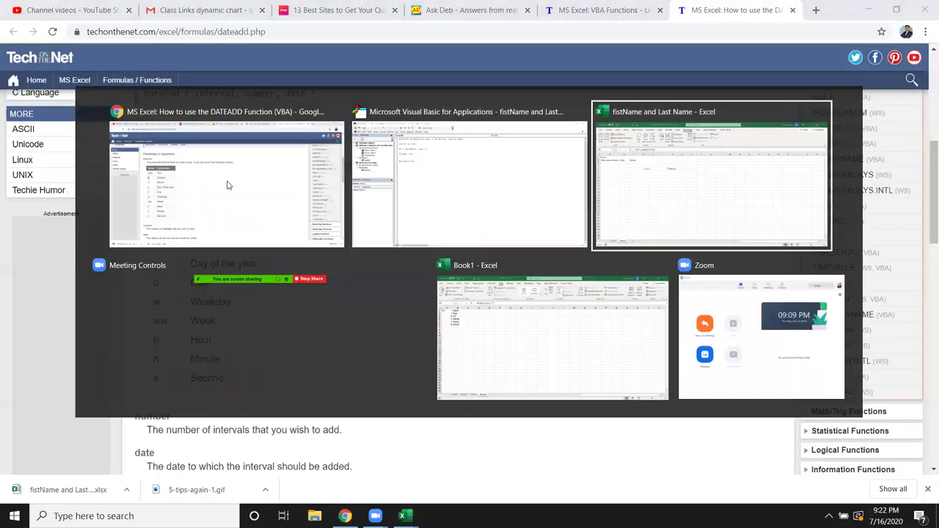
Re-enter G5's =DT_Add(E5,F5,D5) formula, which still returns #VALUE!
left_click(299, 234)
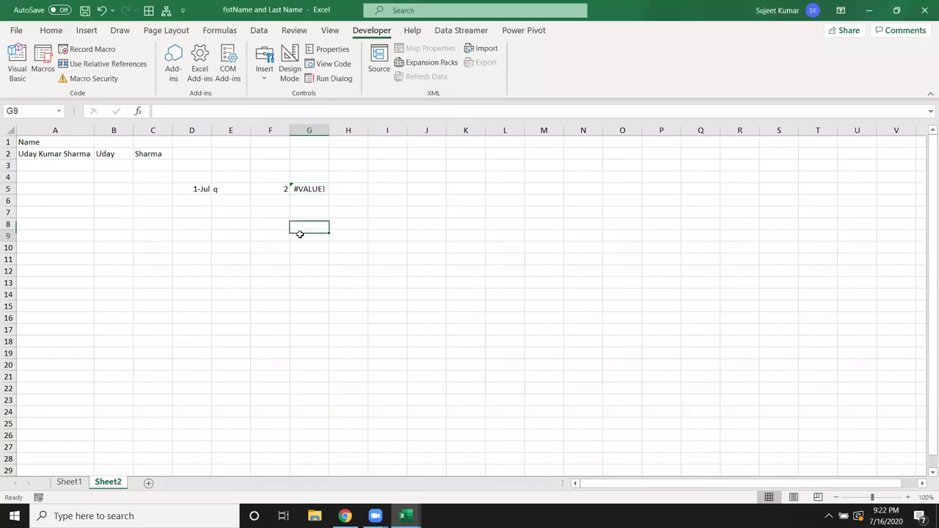
left_click(246, 186)
left_click(306, 188)
double_click(306, 188)
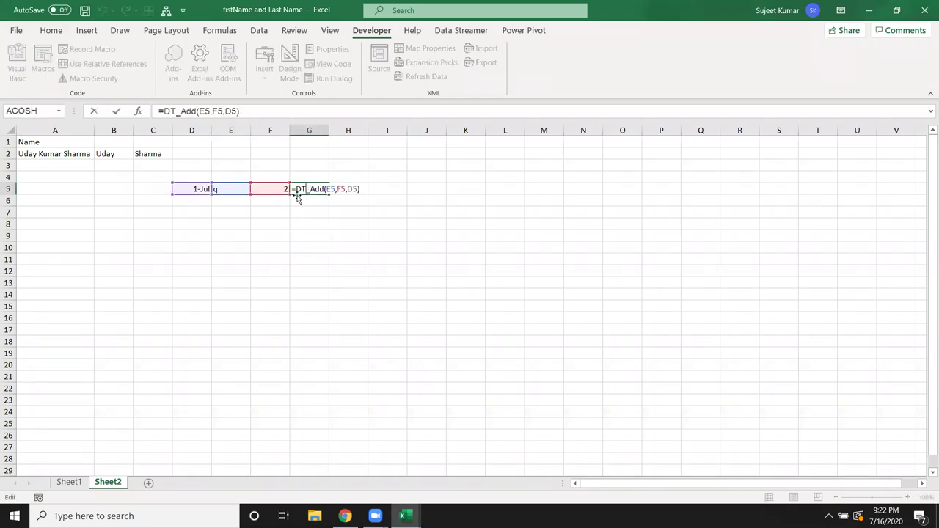
left_click(340, 190)
key("ctrl+Return")
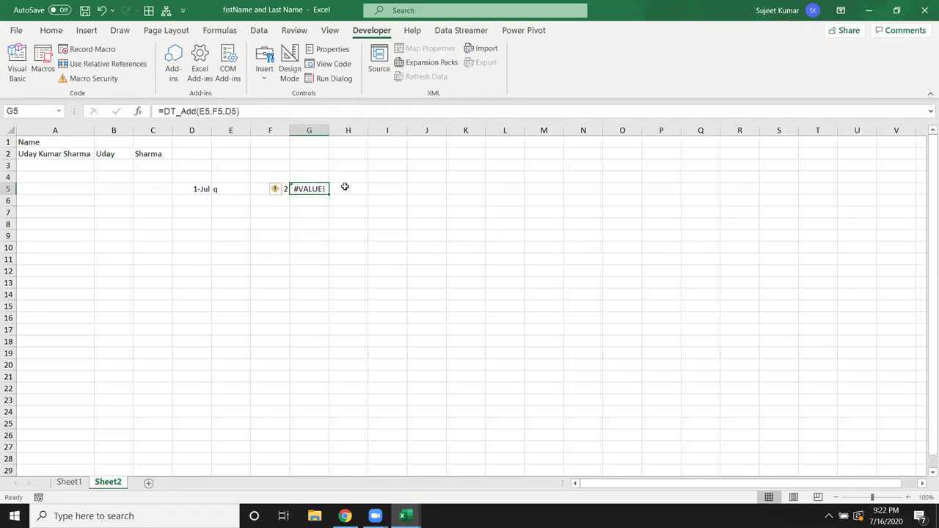
key("alt+Tab")
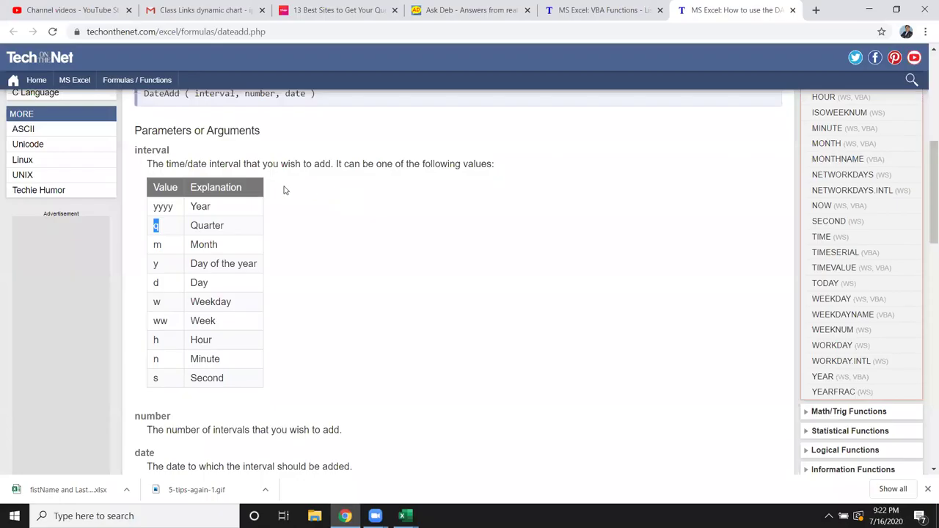
key("alt+Tab")
key("alt+Tab")
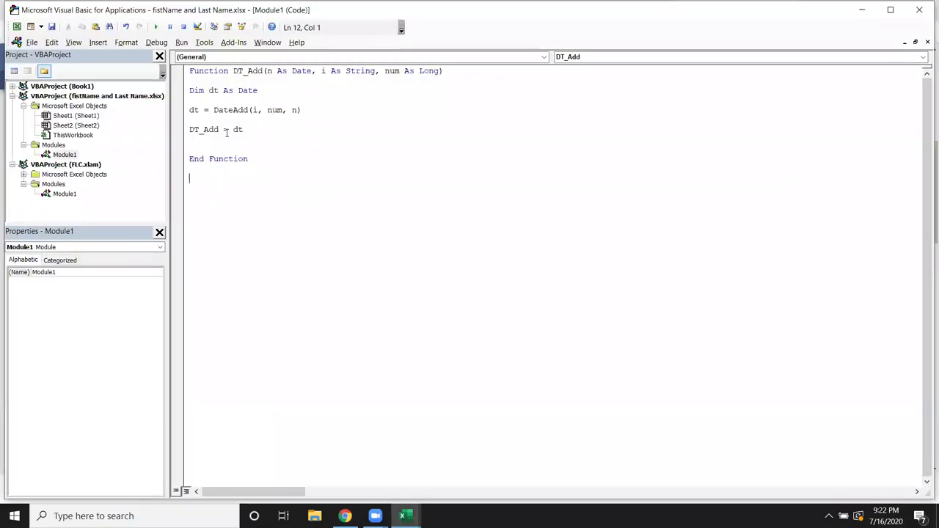
Copy the DT_Add function and paste a duplicate of it below the original.
left_click_drag(189, 176, 179, 64)
key("ctrl+c")
left_click(205, 195)
key("ctrl+v")
left_click(237, 72)
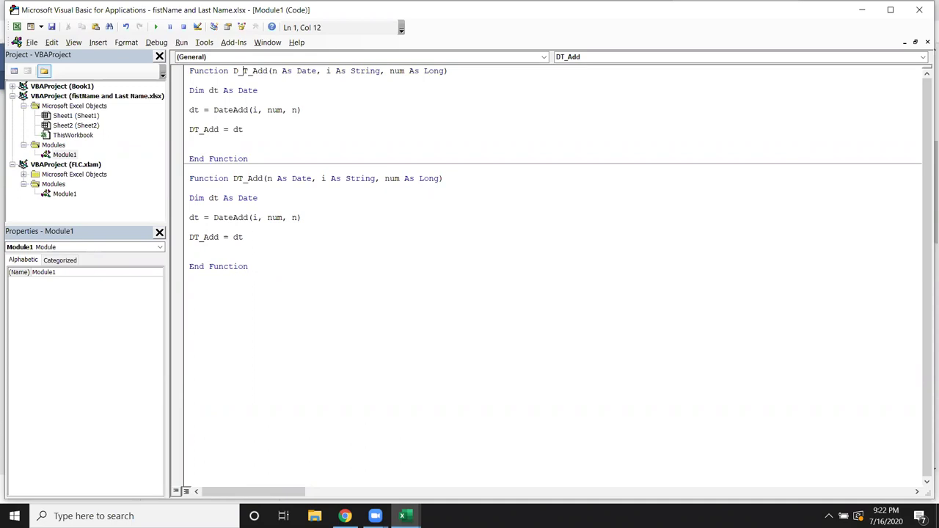
left_click(264, 253)
left_click(267, 237)
left_click_drag(254, 238, 198, 218)
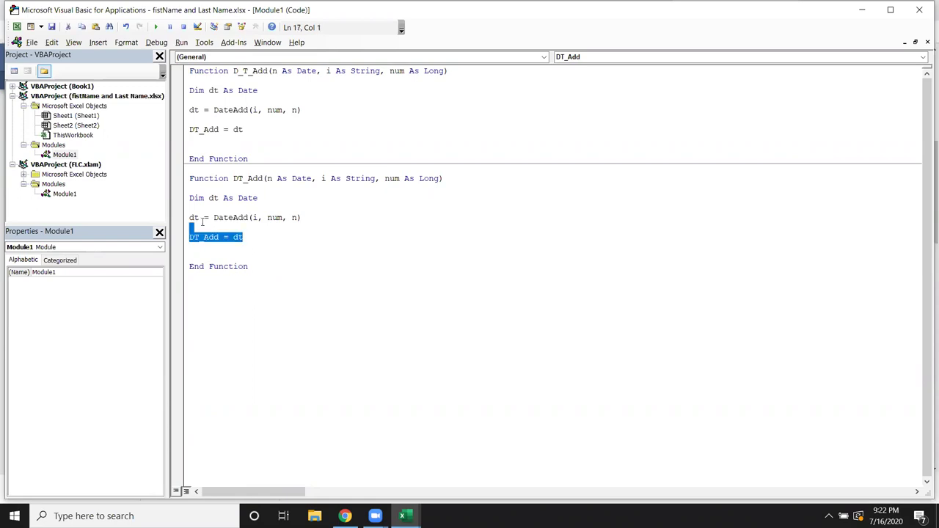
left_click(279, 225)
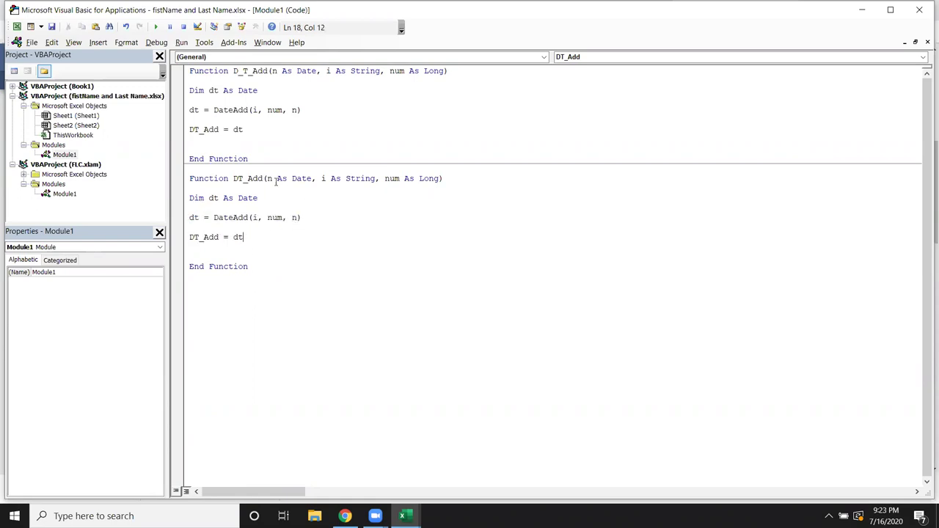
Remove the second DT_Add's parameters and make it return DateAdd("q", 2, "7/7/2020").
left_click_drag(268, 179, 436, 182)
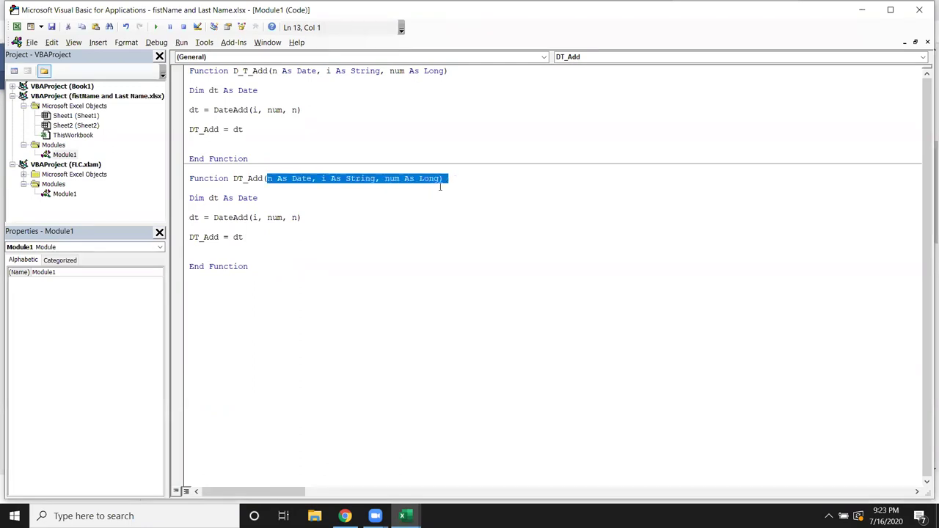
key("Delete")
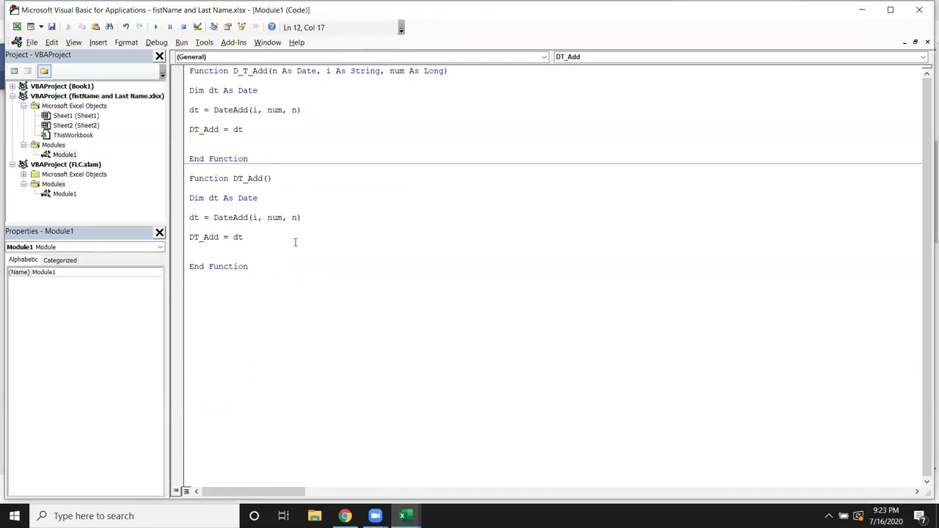
key("Up")
key("Up")
left_click_drag(252, 217, 297, 219)
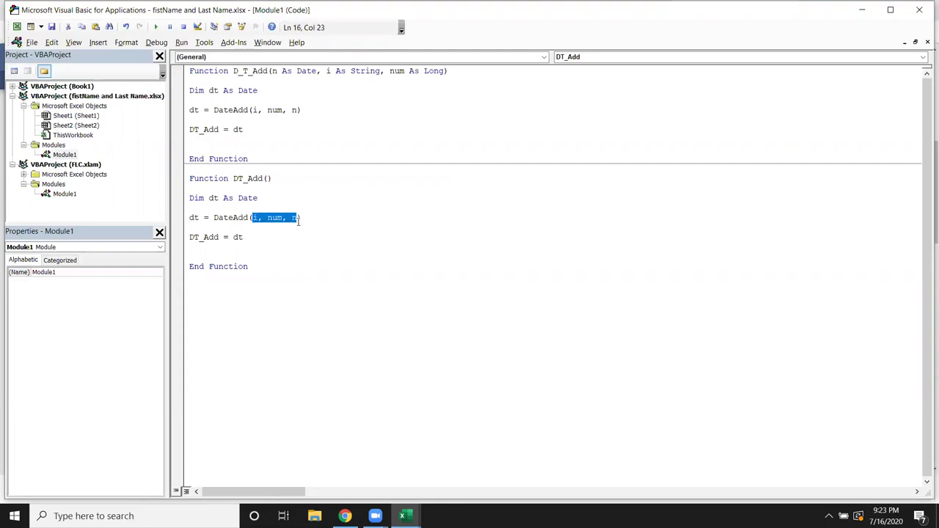
key("Delete")
type("\"q\"")
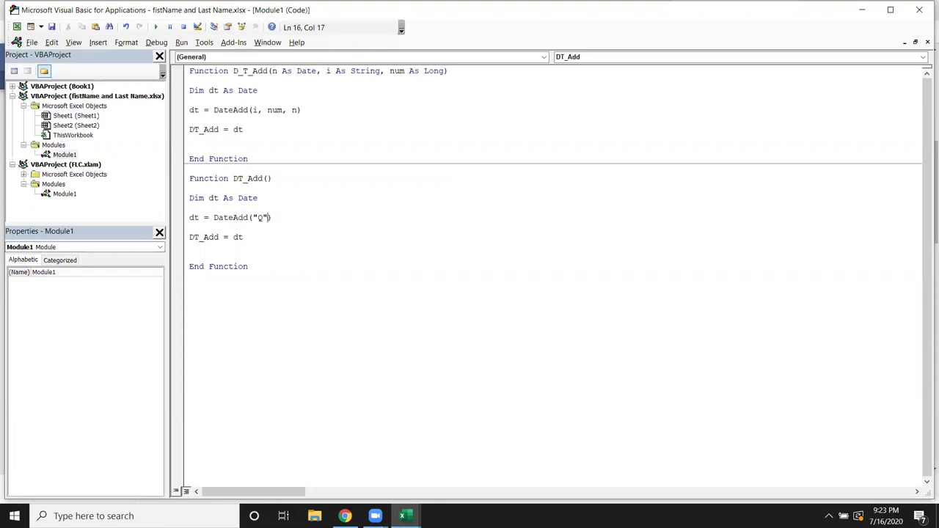
type(",")
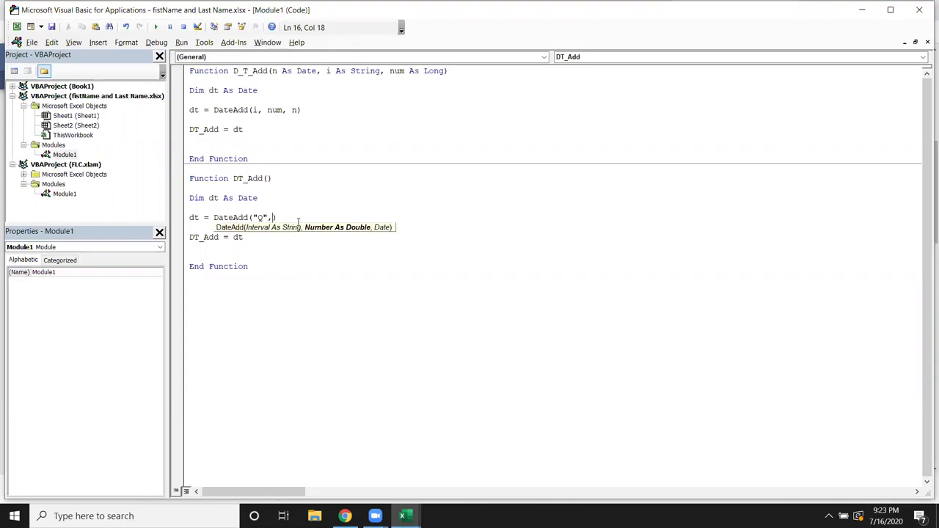
type("2,")
type("\"")
type("20")
key("BackSpace")
key("BackSpace")
type("7/7/2020\"")
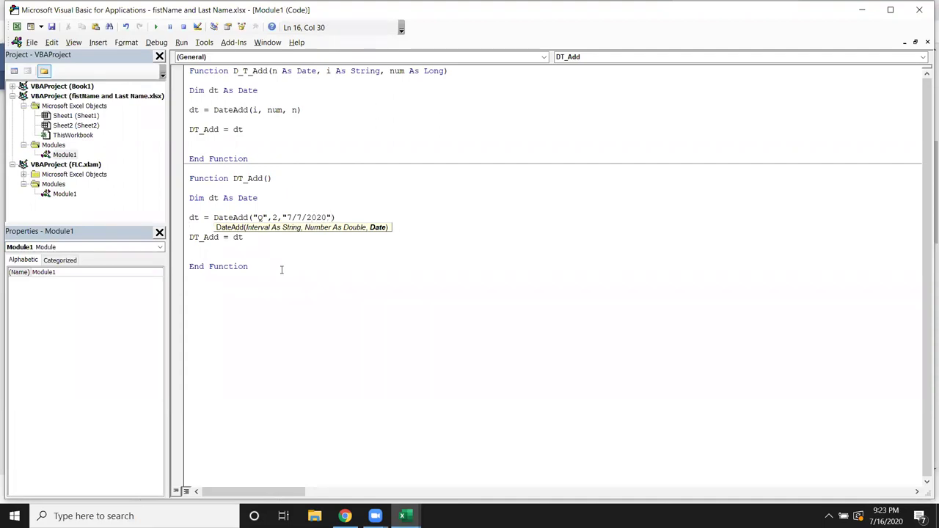
left_click(281, 269)
left_click(278, 249)
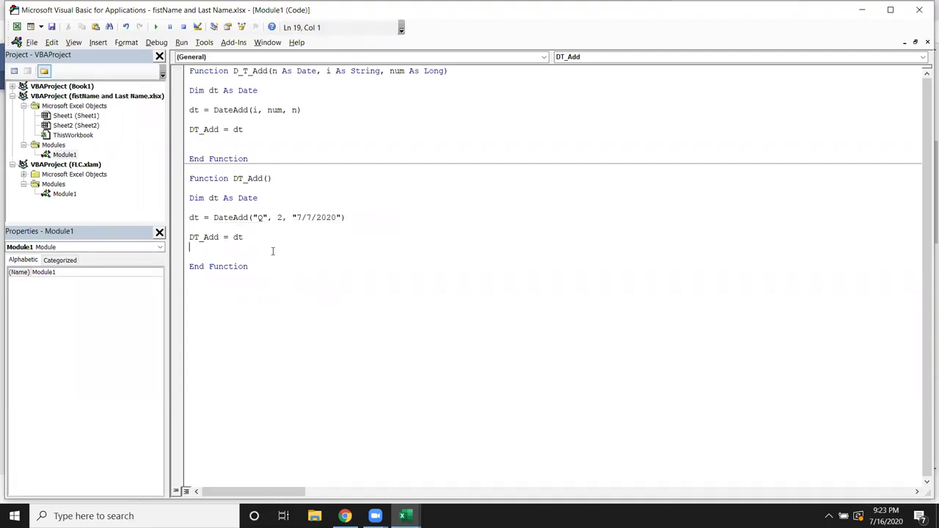
key("alt+Tab")
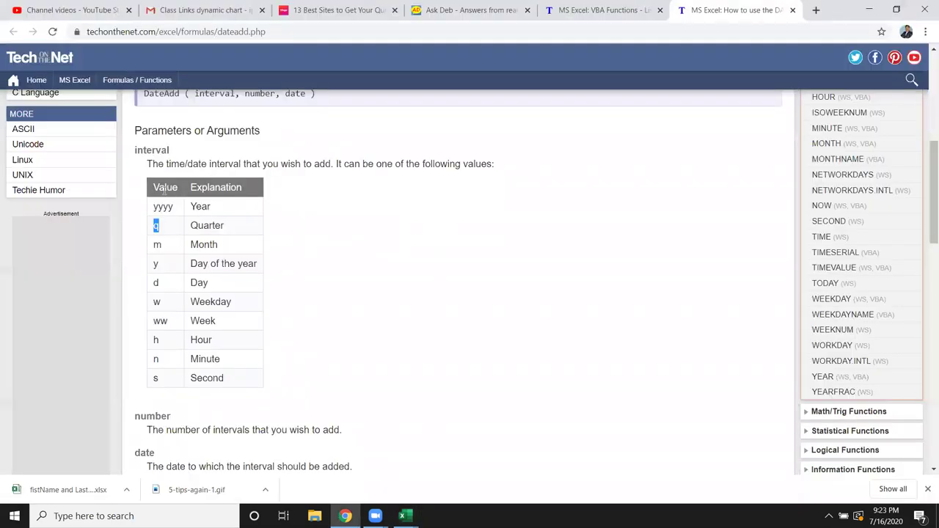
Replace G5's #VALUE! formula with =DT_Add().
key("alt+Tab")
key("alt+Tab")
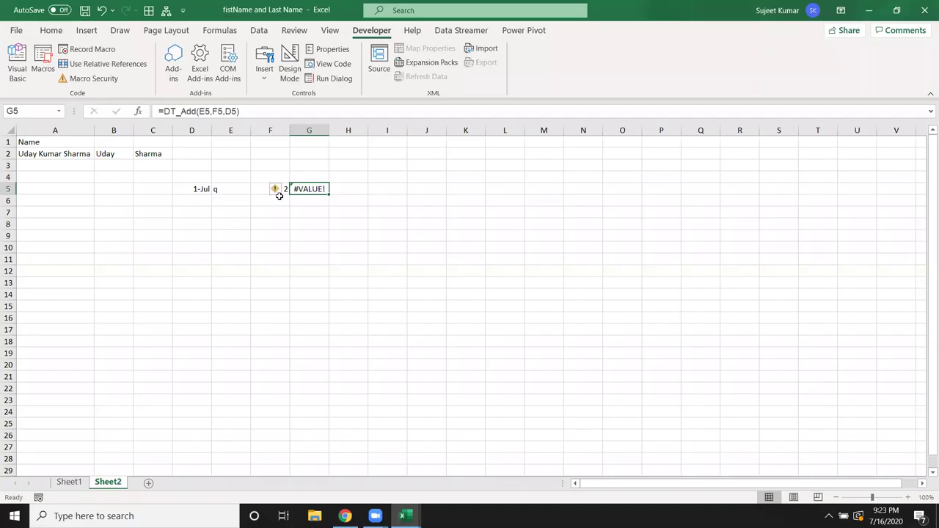
key("Delete")
type("d")
key("BackSpace")
type("=dt")
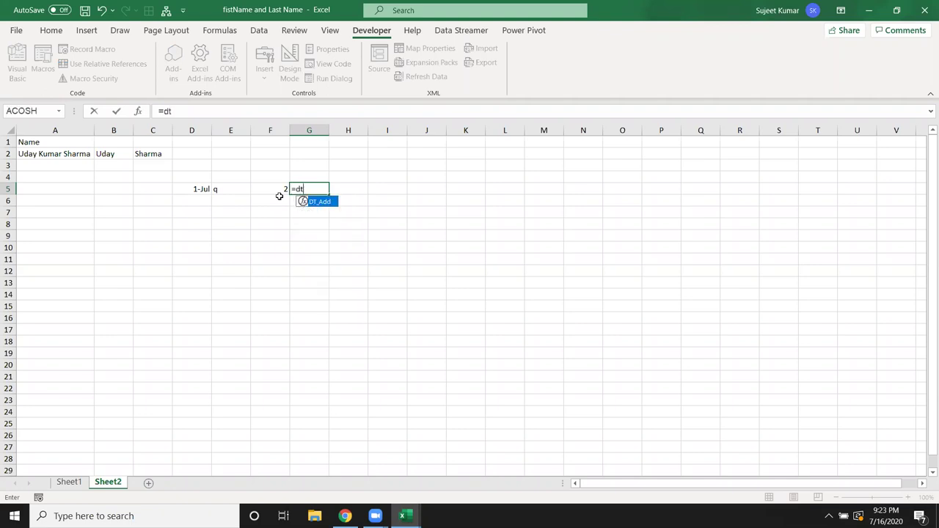
key("Tab")
type(")")
key("Return")
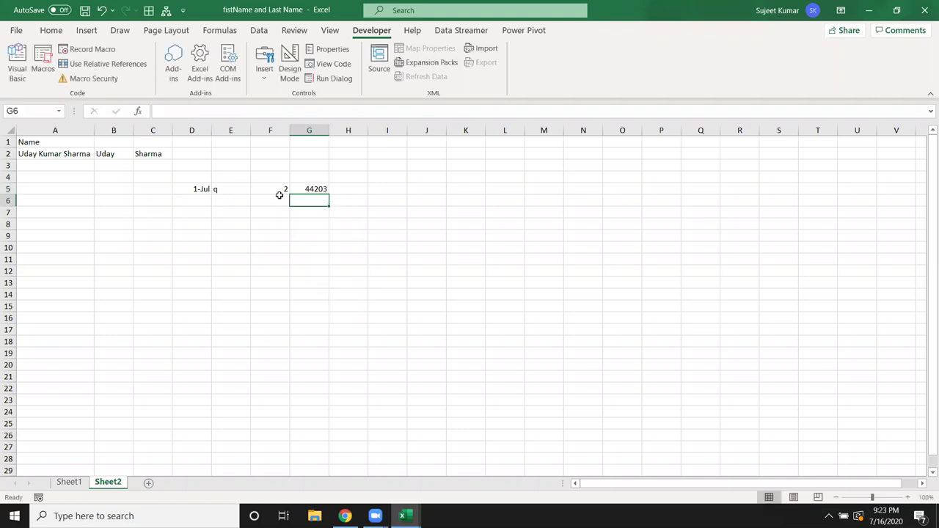
Format G5's result as a date so it shows 7-Jan-21.
left_click(291, 191)
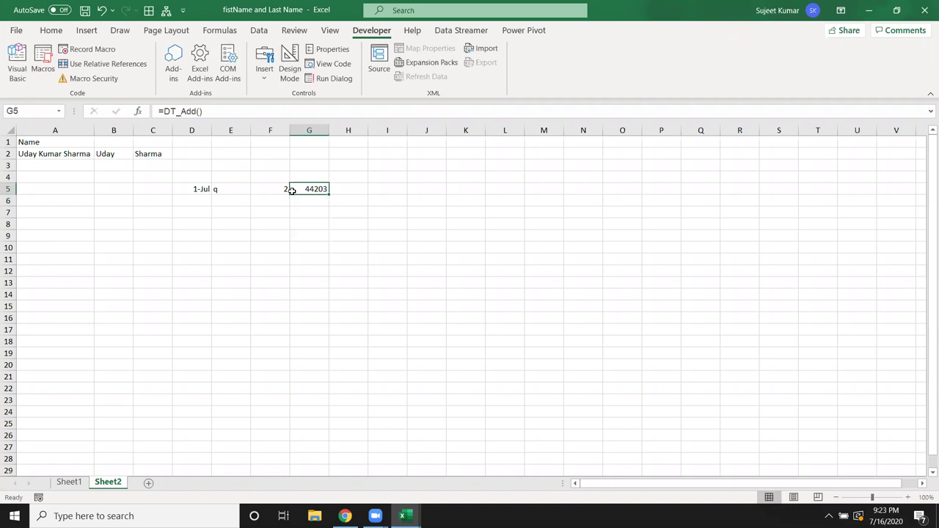
key("ctrl+shift+3")
key("alt+Tab")
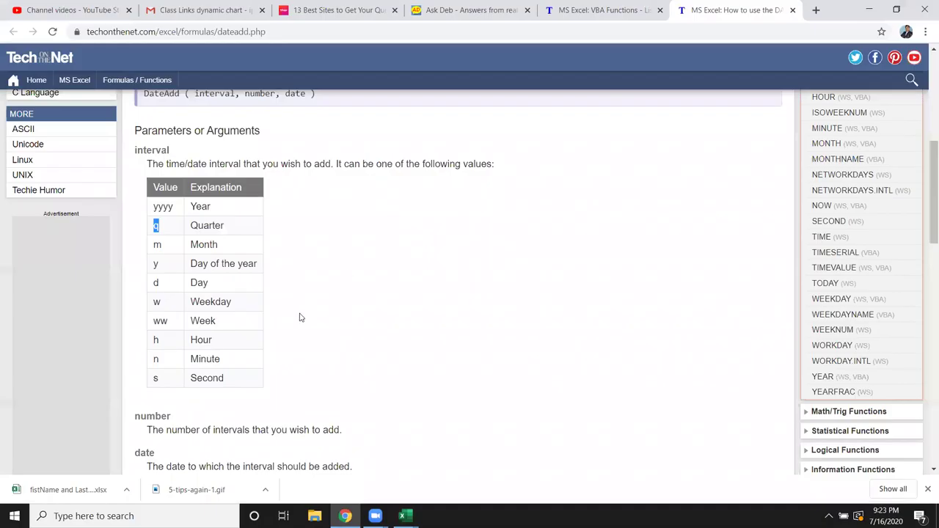
key("alt+Tab")
key("alt+Tab")
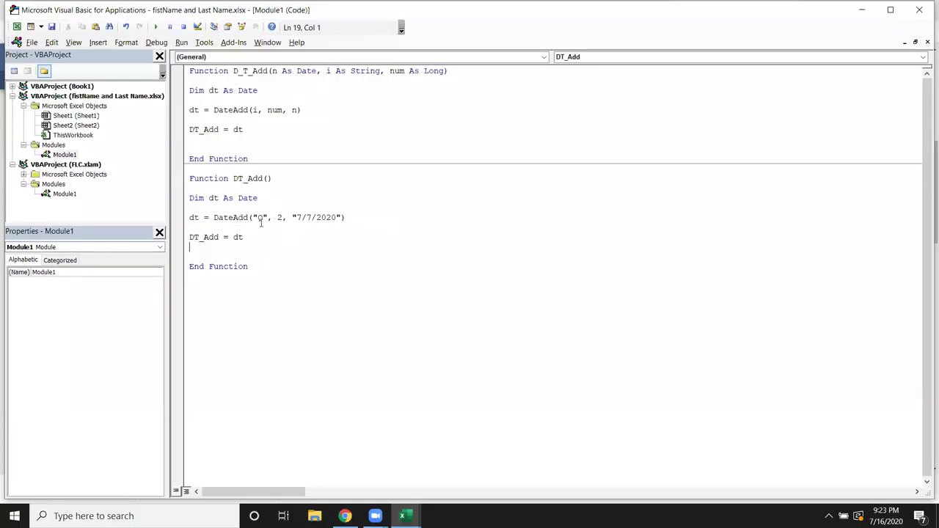
Give DT_Add the parameter n As Date and use n instead of "7/7/2020" in DateAdd.
left_click(269, 182)
type("n as ")
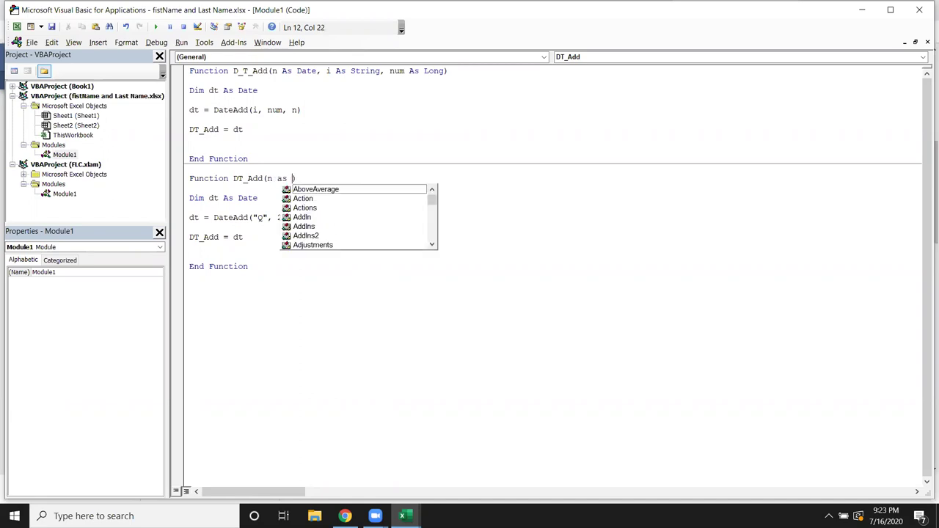
type("date")
left_click(293, 217)
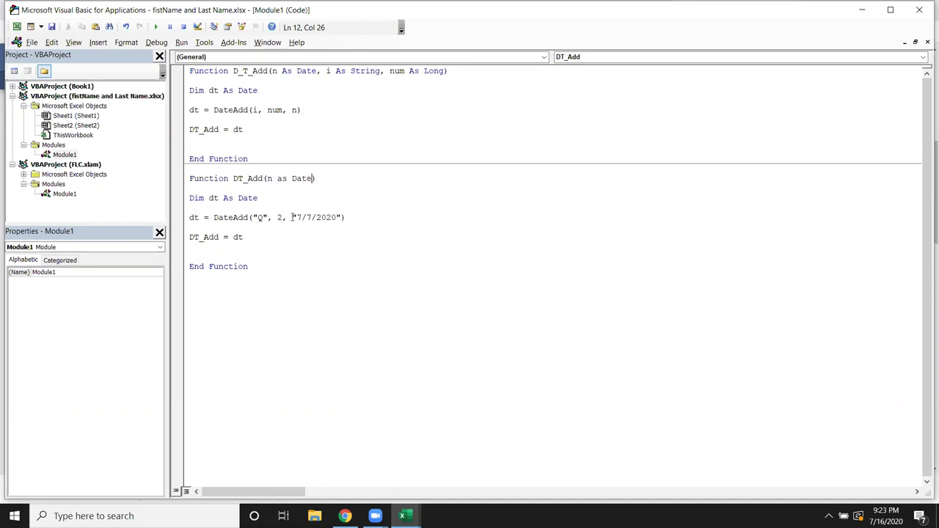
double_click(332, 219)
left_click_drag(340, 217, 292, 217)
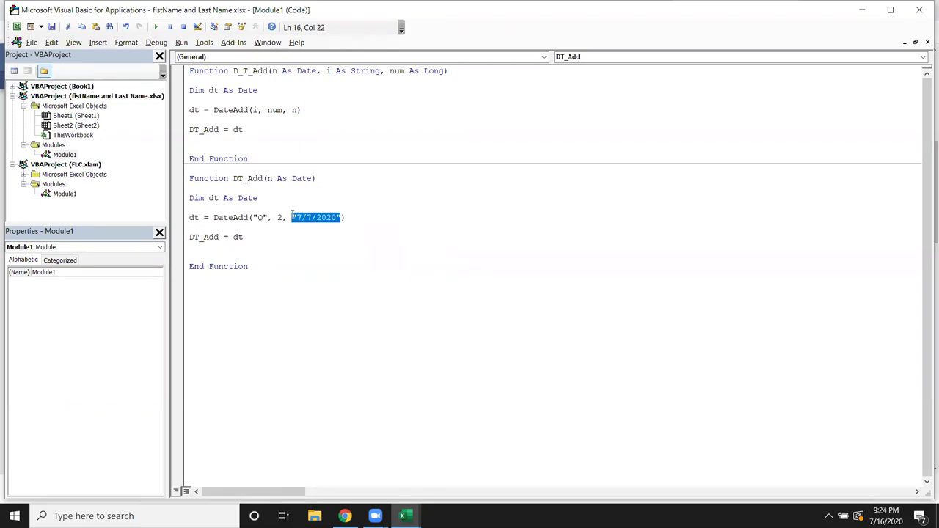
type("n")
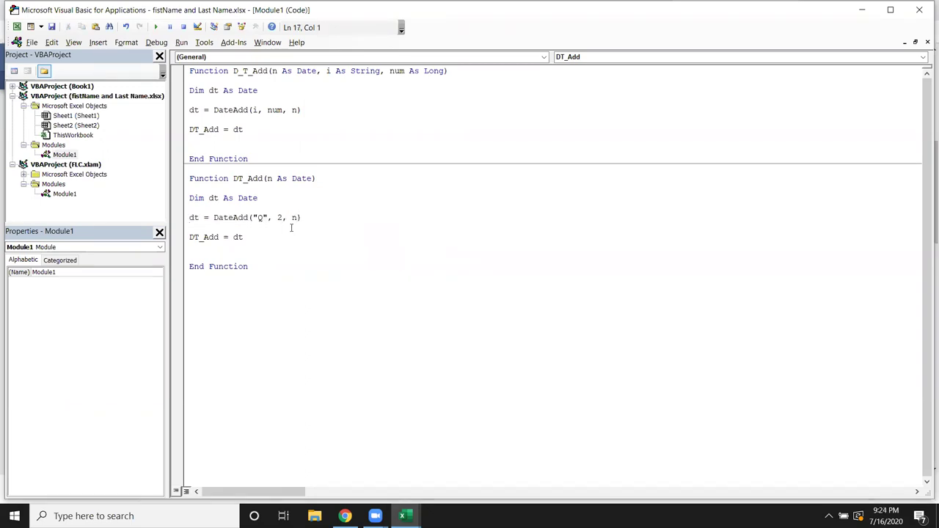
key("alt+Tab")
key("alt+Tab")
key("alt+Tab")
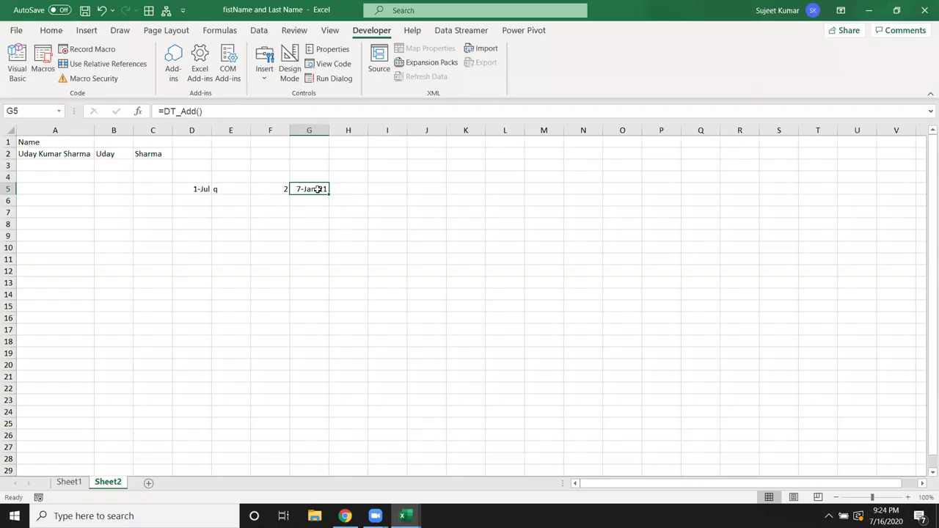
Change G5's formula to =DT_Add(D5), which returns 1-Jan-21.
double_click(317, 189)
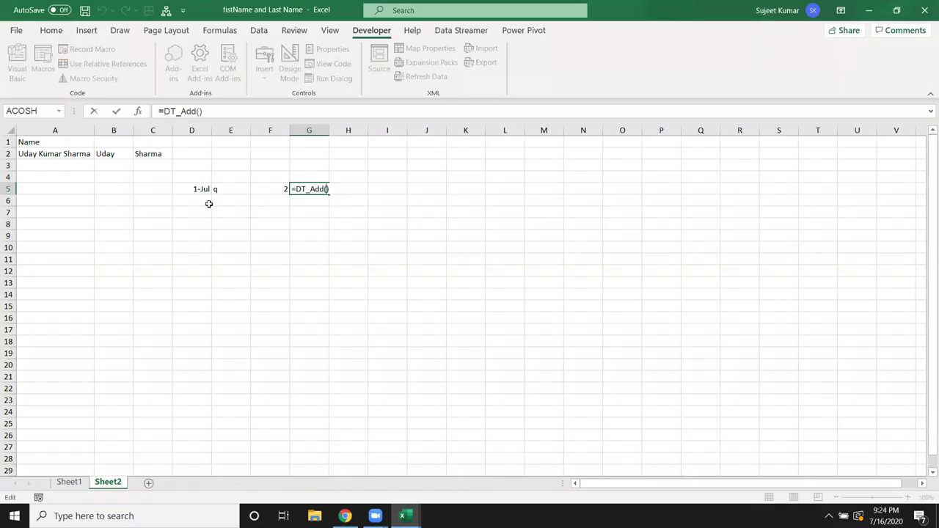
left_click(195, 189)
key("Return")
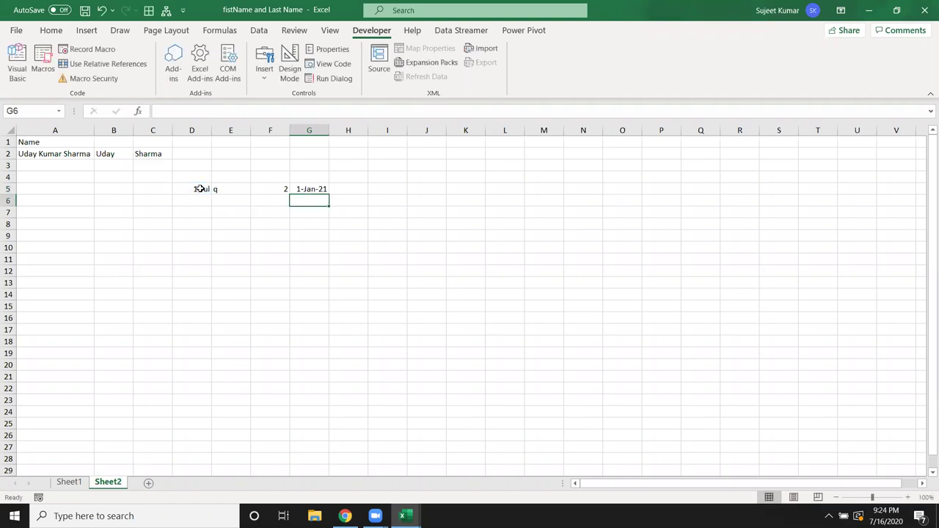
left_click(302, 189)
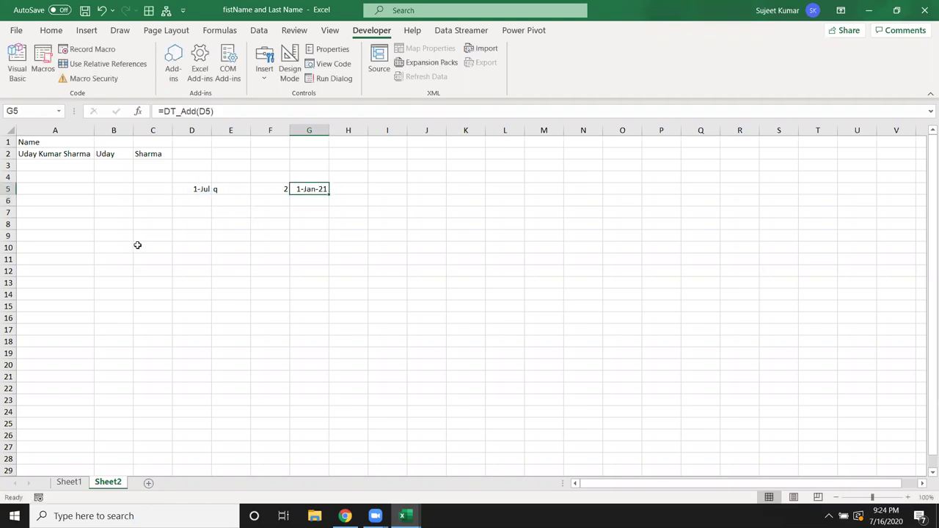
key("alt+Tab")
key("alt+Tab")
key("alt+Tab")
Extend the declaration to DT_Add(n As Date, i As Long).
left_click(313, 178)
type(", ")
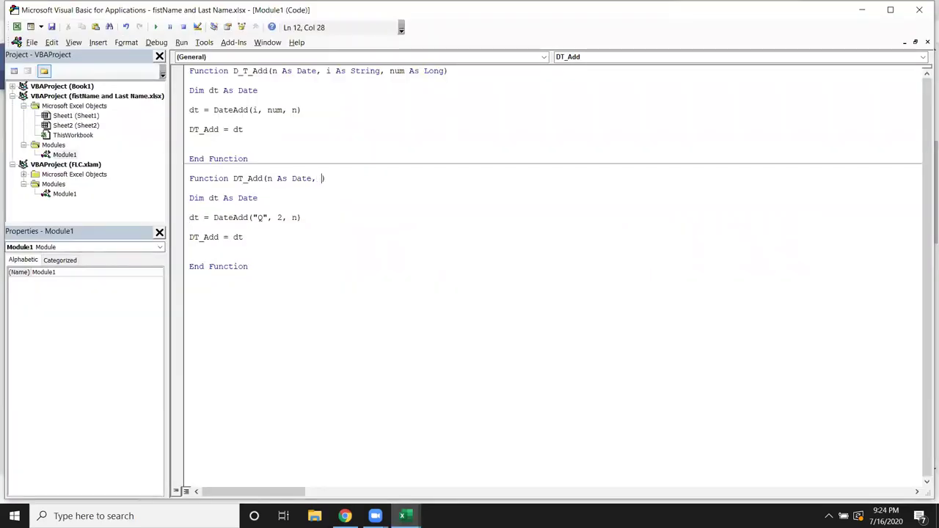
type("s")
key("BackSpace")
key("BackSpace")
type("c")
key("BackSpace")
type("i as lon")
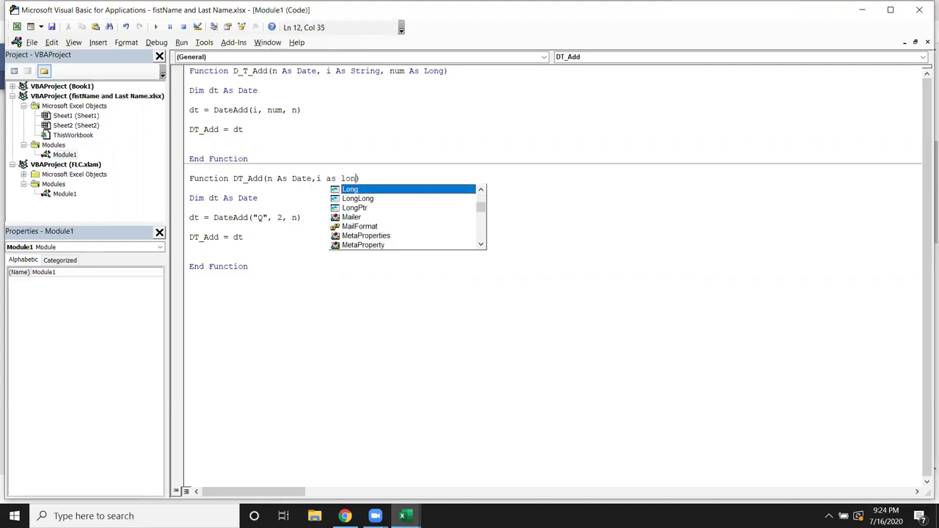
type("g")
left_click(311, 209)
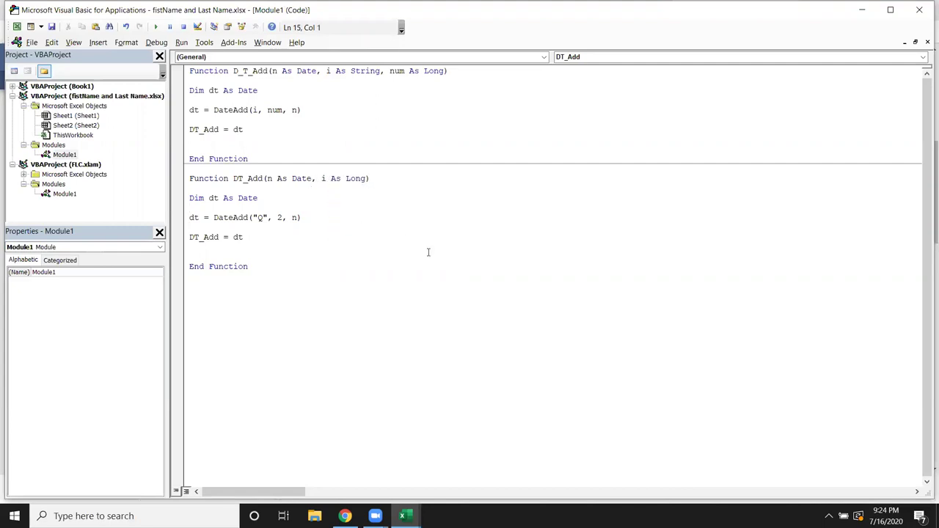
key("alt+Tab")
key("alt+Tab")
key("alt+Tab")
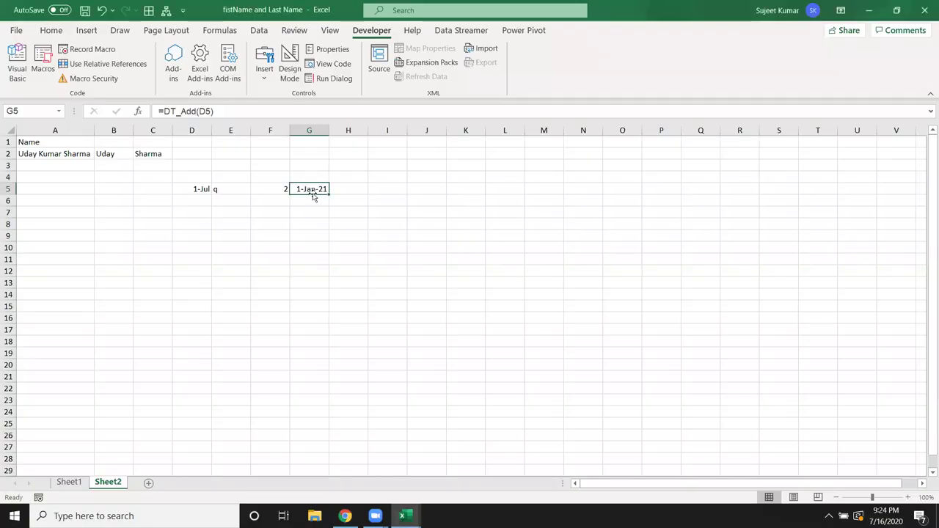
Add F5 as the second argument in G5's formula, making =DT_Add(D5,F5).
double_click(312, 190)
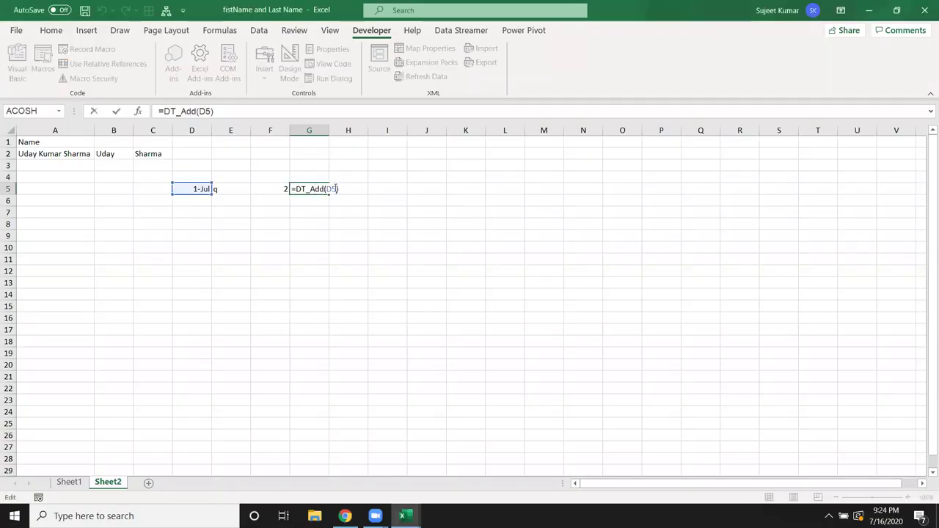
type(",")
left_click(283, 189)
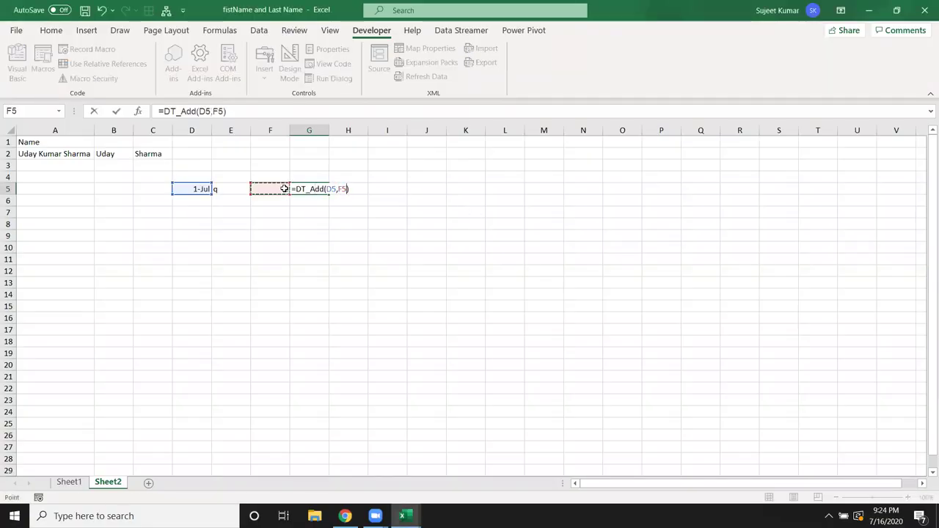
key("Return")
key("Up")
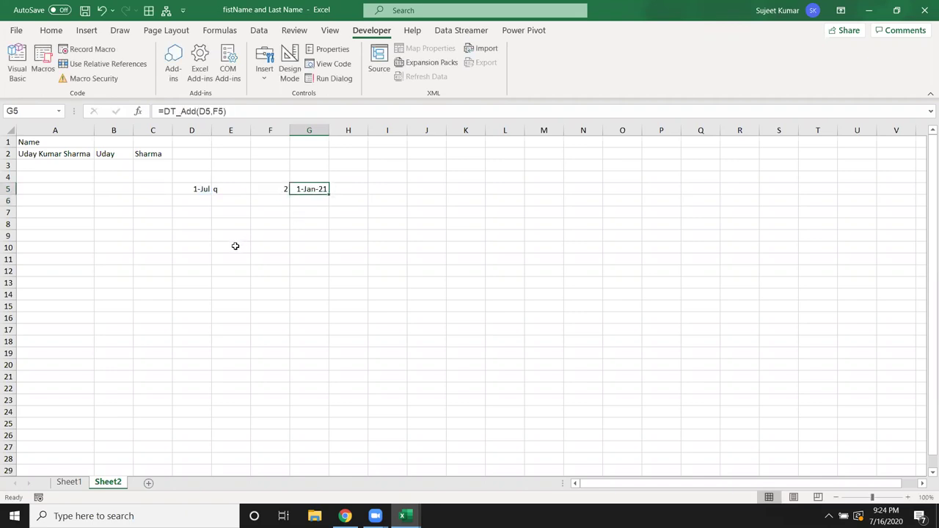
Add an s As String parameter to DT_Add and delete the fixed "Q" from DateAdd.
key("alt+Tab")
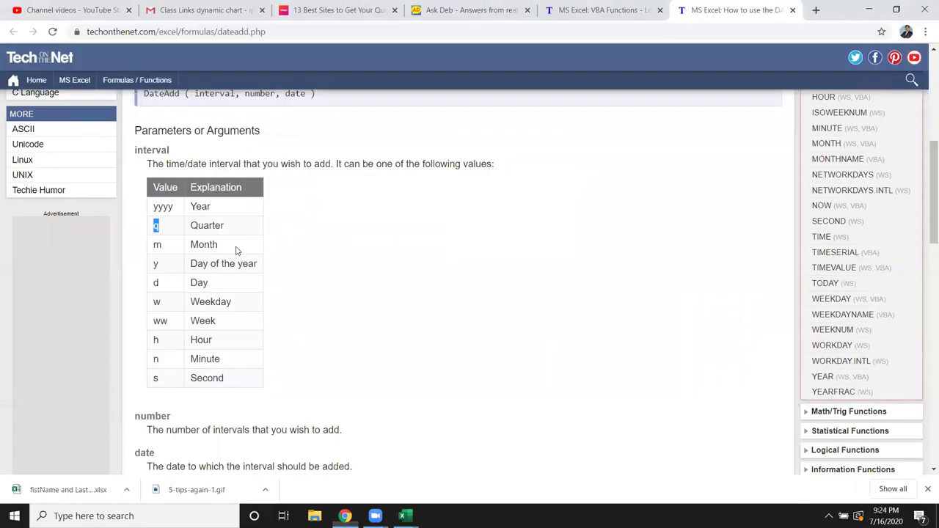
key("alt+Tab")
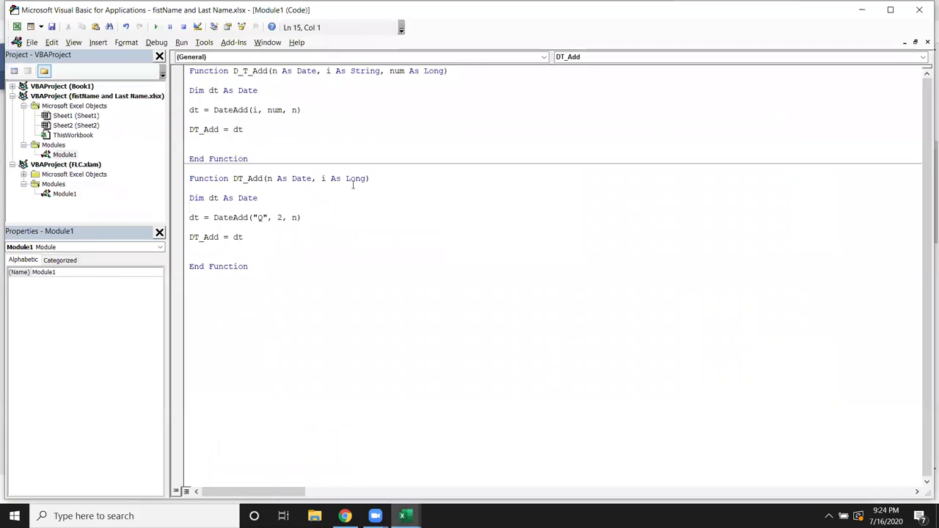
left_click(369, 179)
type(",")
type("s as str")
key("Tab")
left_click(329, 226)
double_click(261, 217)
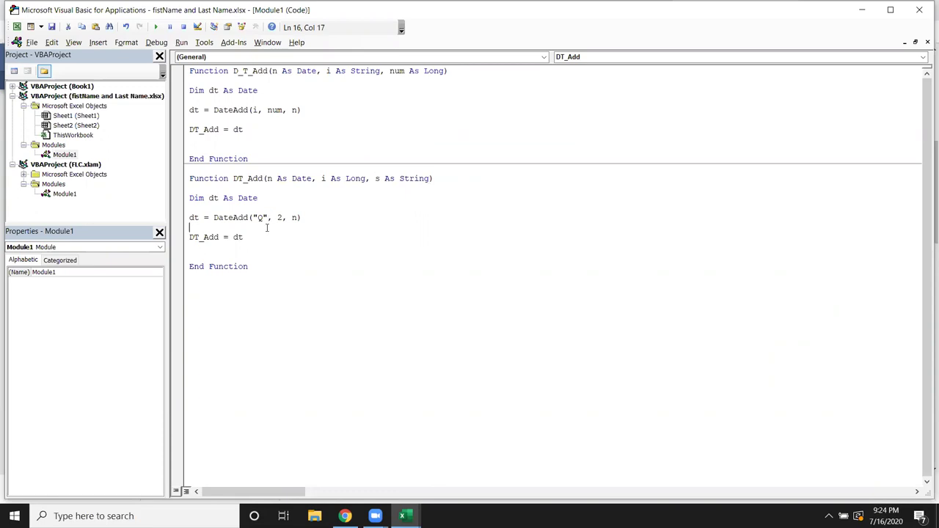
left_click_drag(270, 218, 252, 218)
key("Delete")
Add E5 as the third argument, making G5 =DT_Add(D5,F5,E5).
key("alt+Tab")
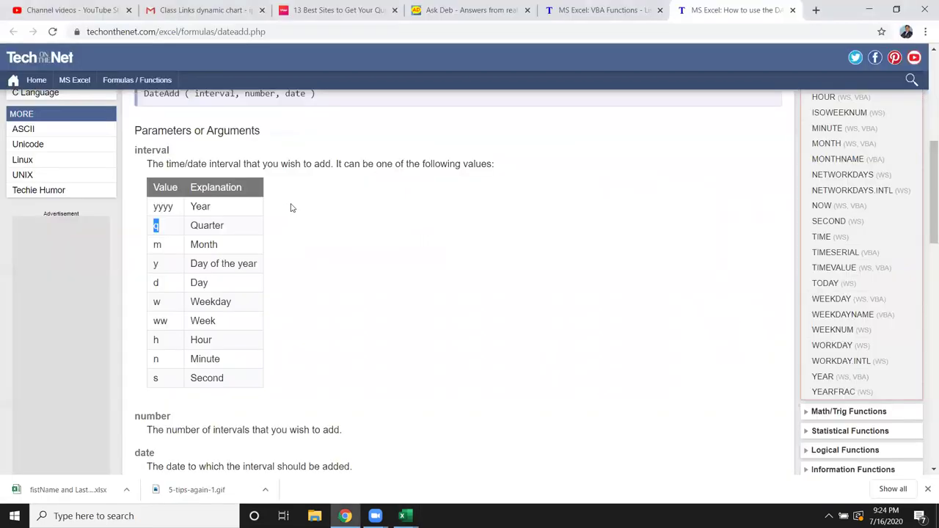
key("alt+Tab")
double_click(316, 189)
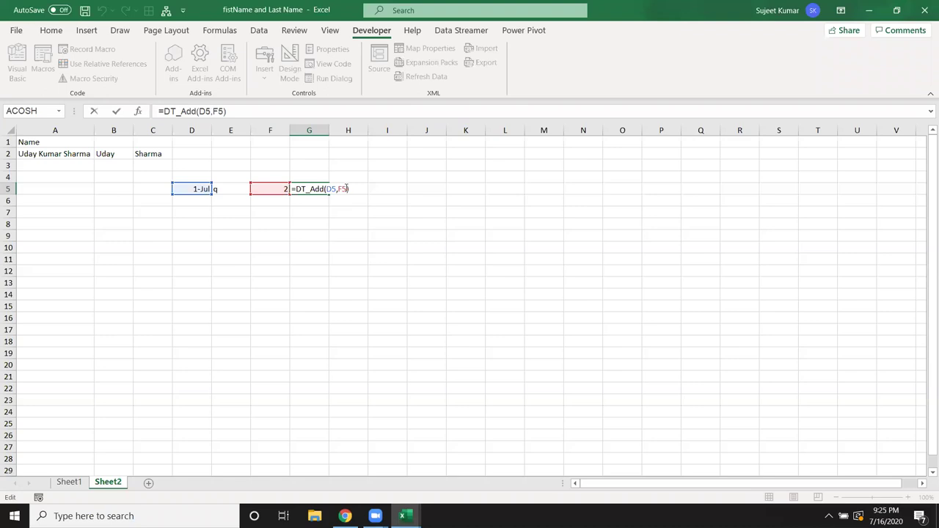
type(",")
left_click(230, 189)
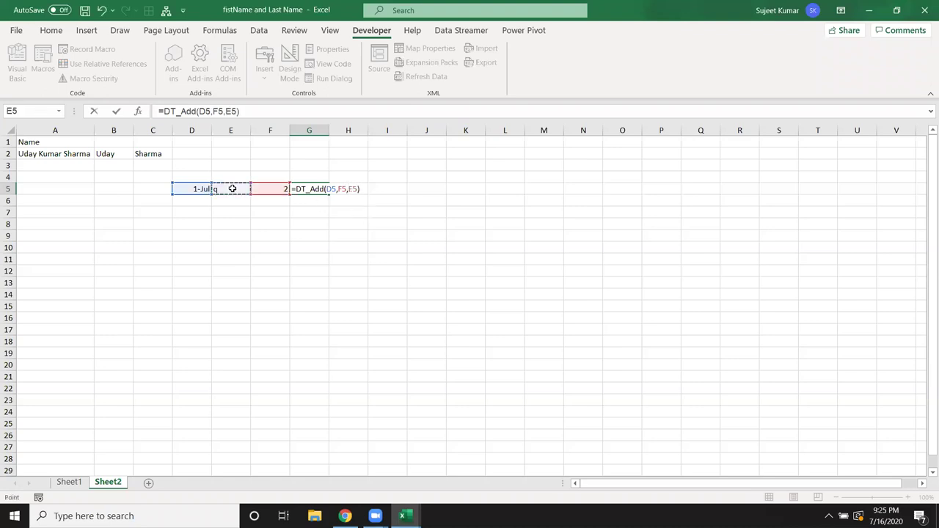
key("Return")
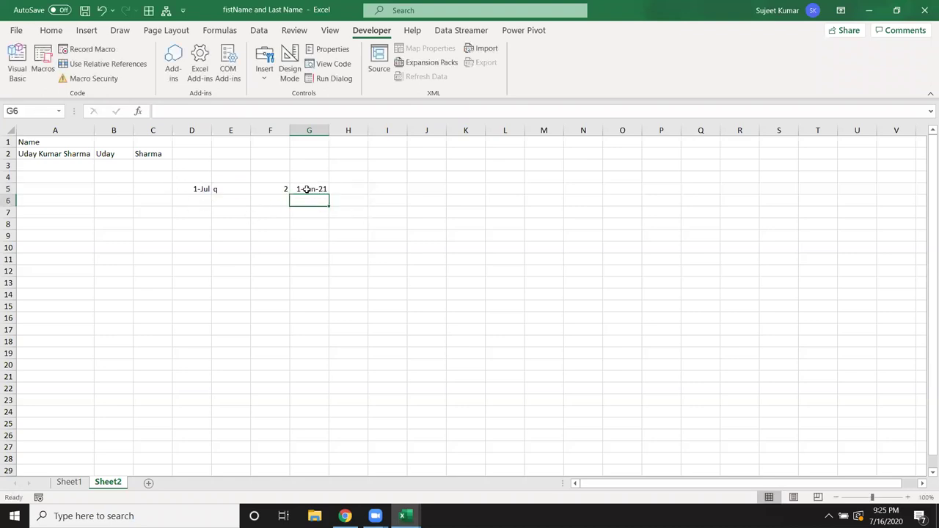
double_click(306, 189)
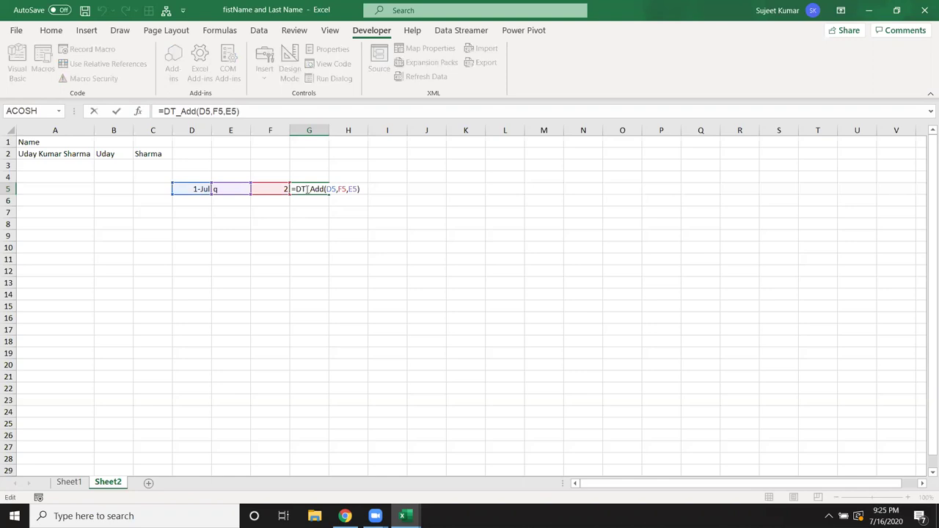
key("Return")
left_click(306, 189)
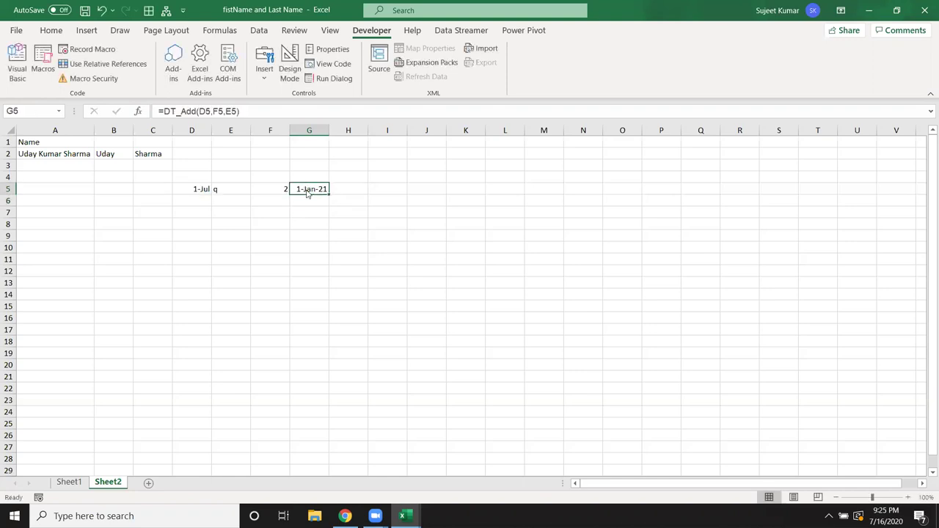
key("alt+Tab")
key("alt+Tab")
key("alt+Tab")
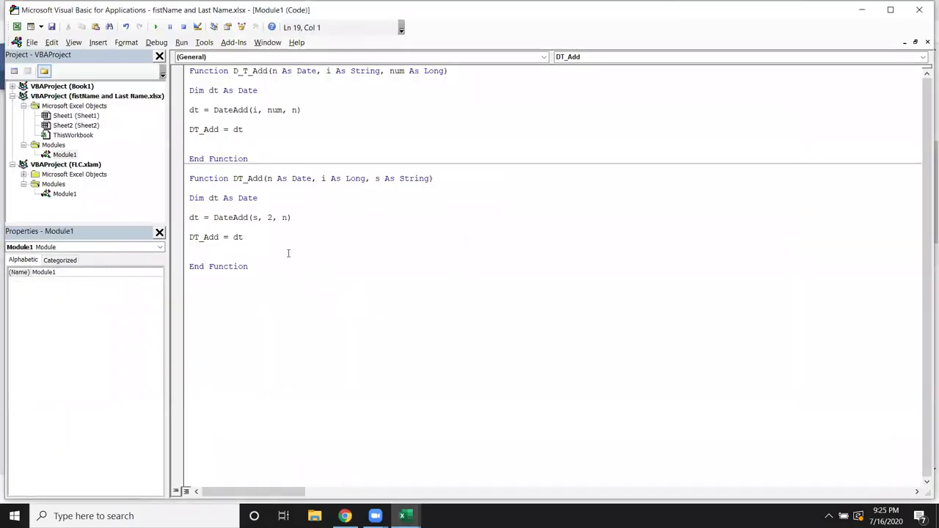
Replace the fixed 2 in DT_Add's DateAdd with i, giving DateAdd(s, i, n).
left_click(258, 217)
double_click(269, 217)
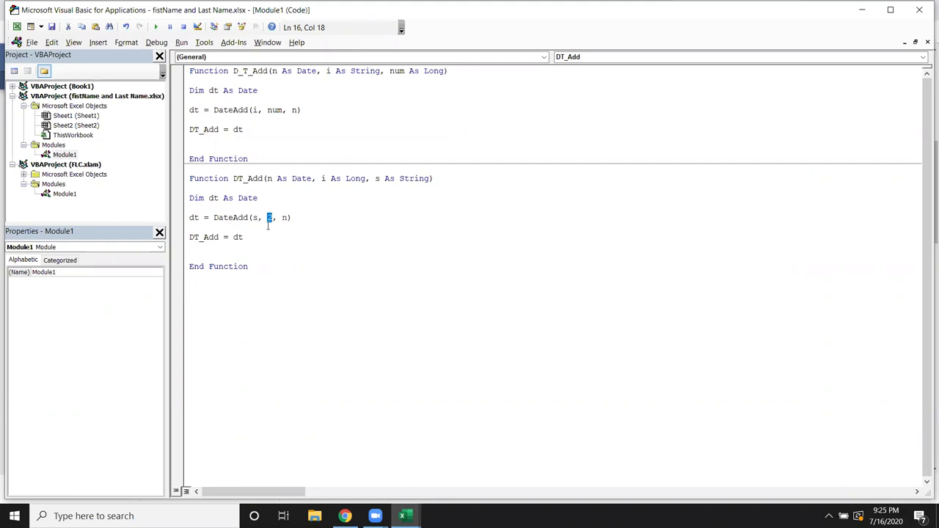
type("i")
left_click(265, 237)
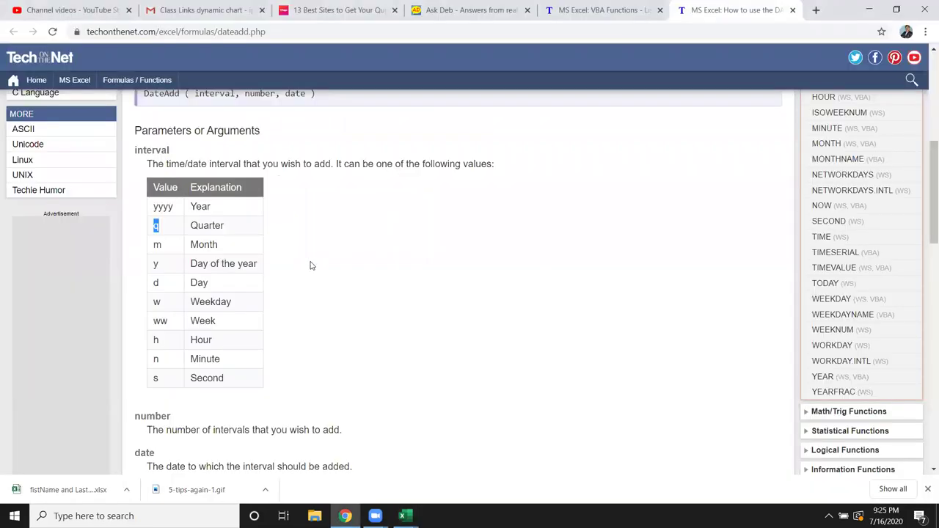
Re-enter G5's formula to recalculate it, still showing 1-Jan-21.
key("alt+Tab")
double_click(311, 190)
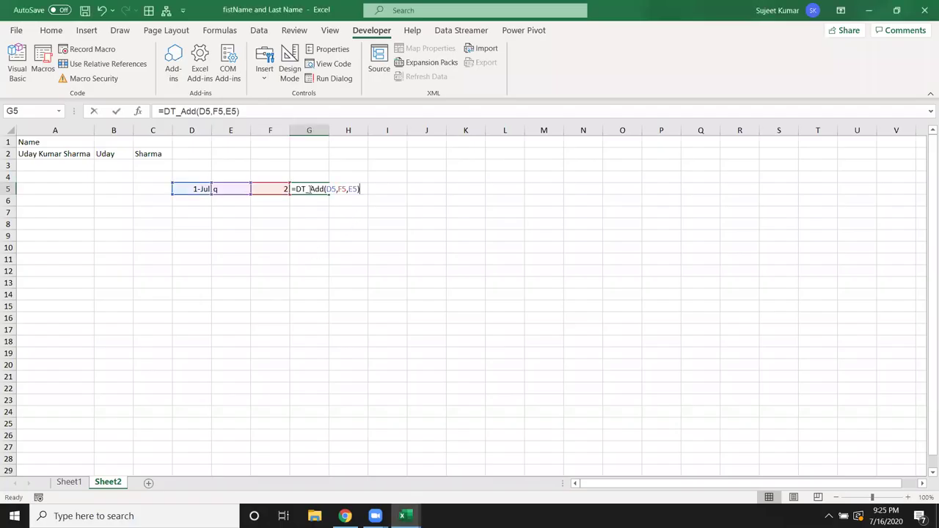
key("Return")
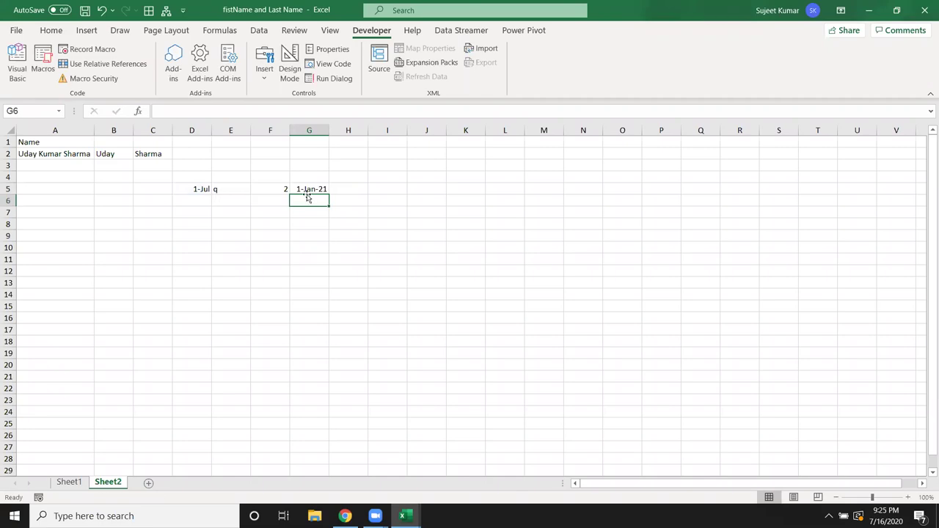
key("alt+Tab")
key("alt+Tab")
key("alt+Tab")
key("Tab")
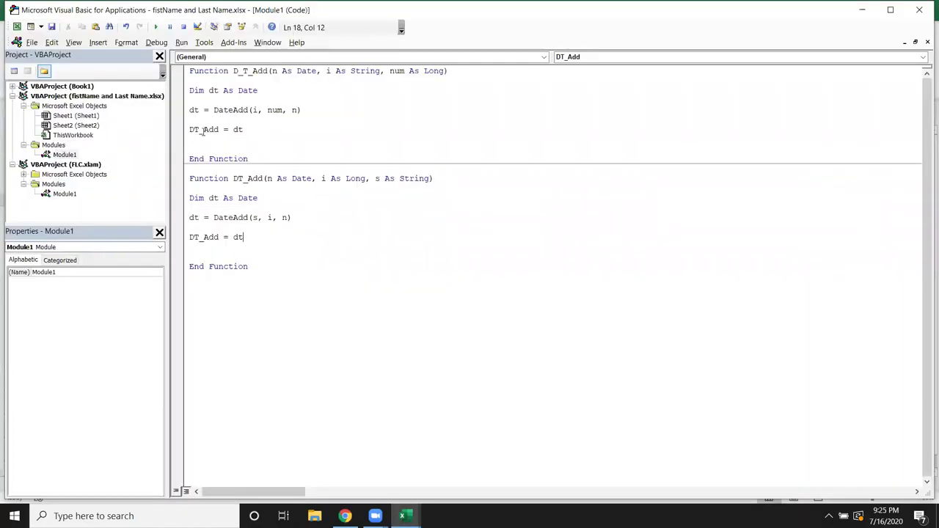
Shorten D_T_Add's num As Long parameter to m As Long.
left_click(236, 110)
left_click(295, 110)
left_click(277, 110)
left_click(402, 71)
key("Delete")
key("Delete")
left_click(277, 118)
Correct the return line from DT_Add = dt to D_T_Add = dt.
left_click(277, 110)
left_click(252, 110)
double_click(345, 71)
left_click(283, 110)
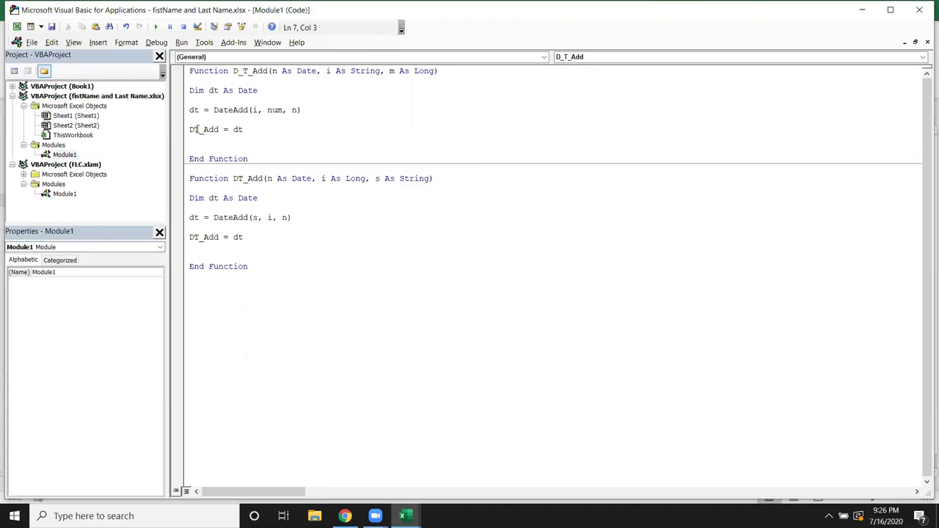
type("_")
left_click(271, 157)
key("alt+F11")
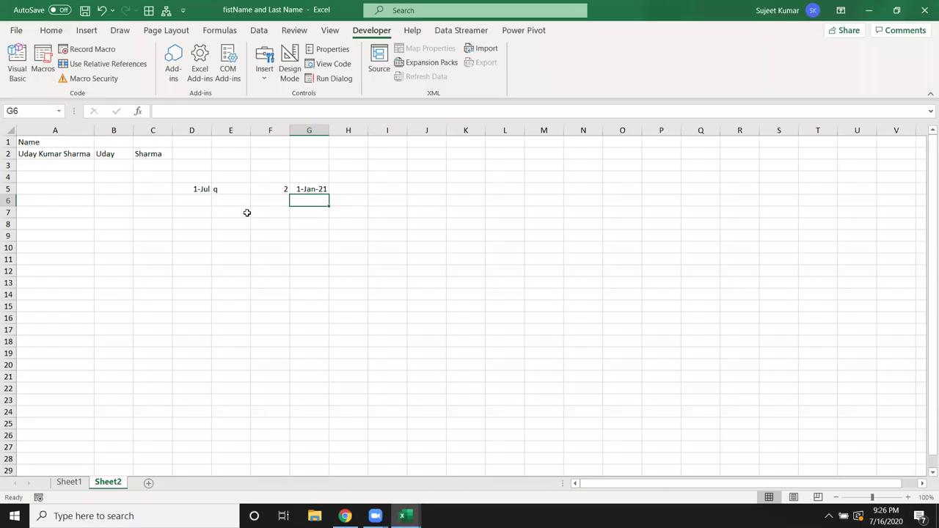
Enter a D_T_Add formula in D6 using arrow-key cell references, producing #VALUE!
left_click(209, 203)
type("=d_")
key("Tab")
key("Up")
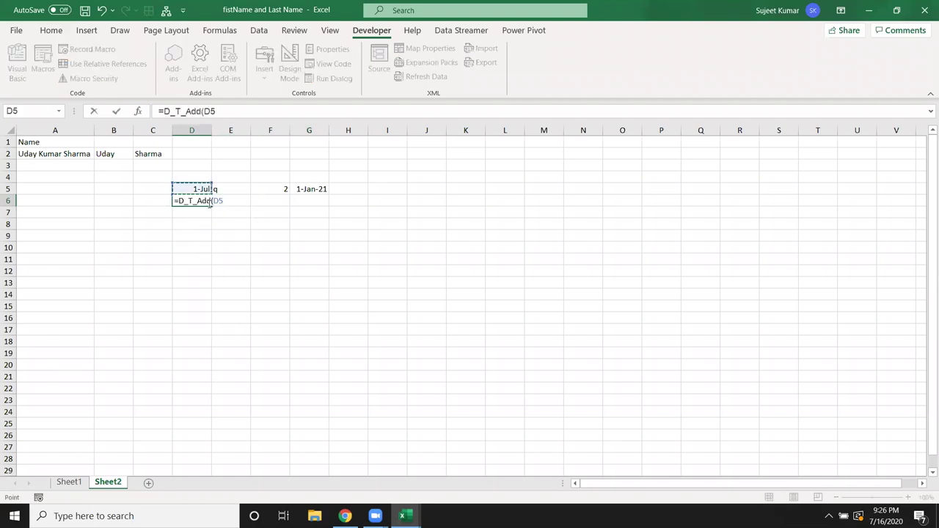
key("BackSpace")
key("BackSpace")
key("Right")
key("Up")
type(",")
key("Right")
key("Right")
key("Up")
type(",")
key("Left")
key("Left")
key("Right")
key("Right")
key("Up")
key("Return")
key("Up")
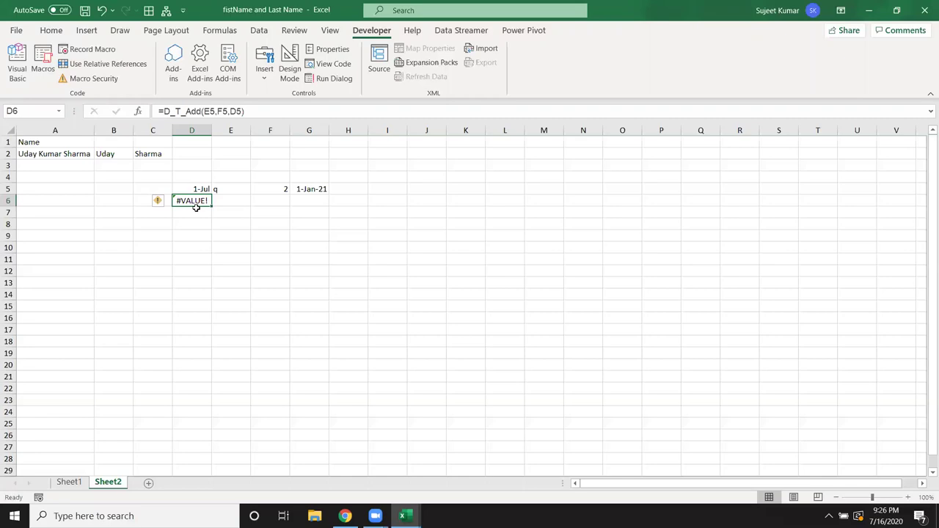
Check the VBA code for the error, then strip the arguments from D6's formula.
key("alt+F11")
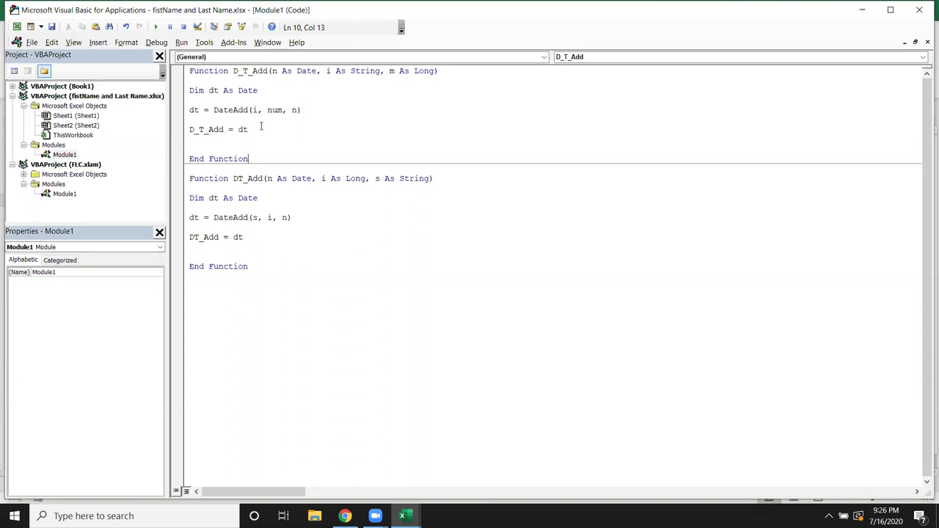
key("alt+F11")
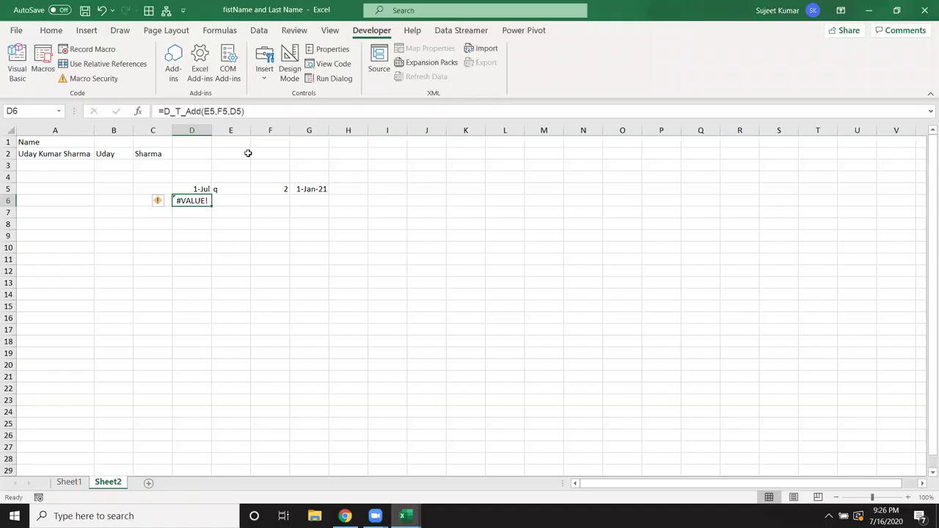
type("=")
key("Escape")
key("F2")
key("BackSpace")
key("BackSpace")
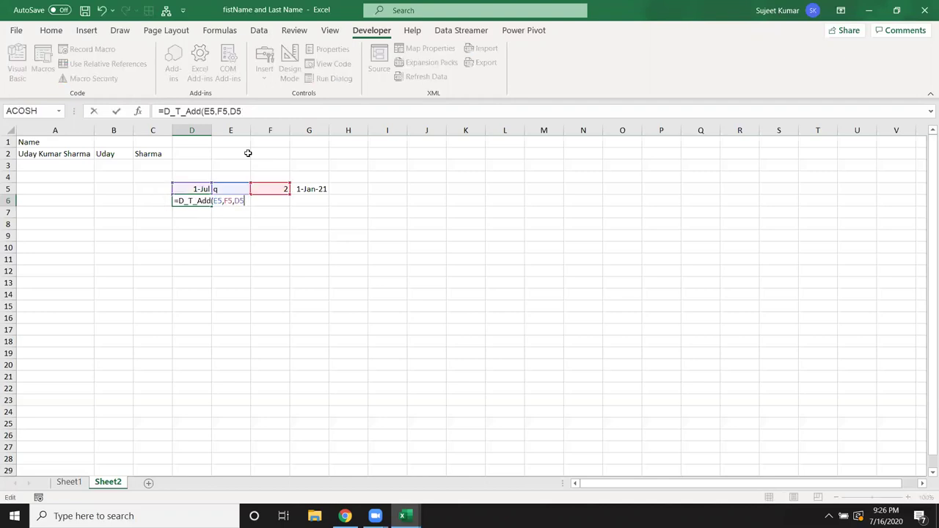
key("BackSpace")
key("BackSpace")
key("BackSpace")
key("BackSpace")
key("BackSpace")
key("BackSpace")
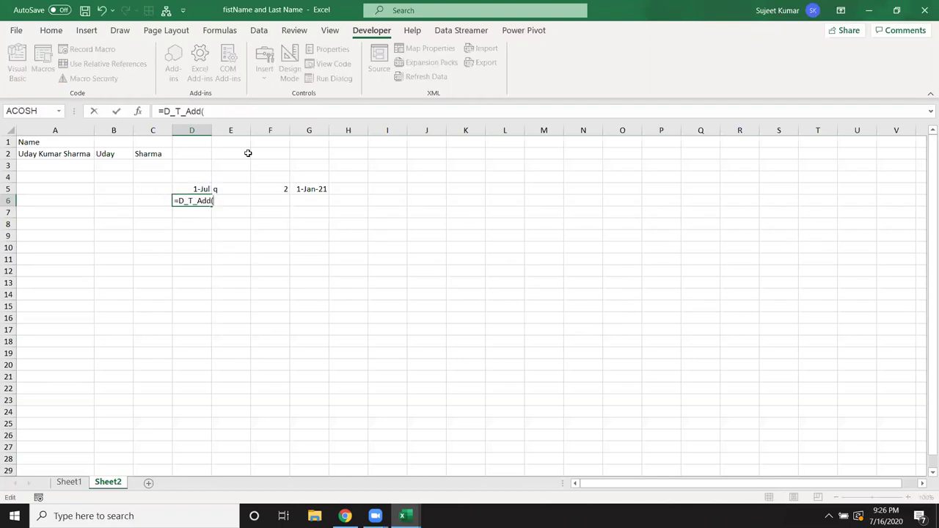
Rebuild D6 as =D_T_Add(D5,E5,F5) and format it as a date, showing 1-Jul-20.
left_click(205, 188)
type(",")
left_click(240, 188)
type(",")
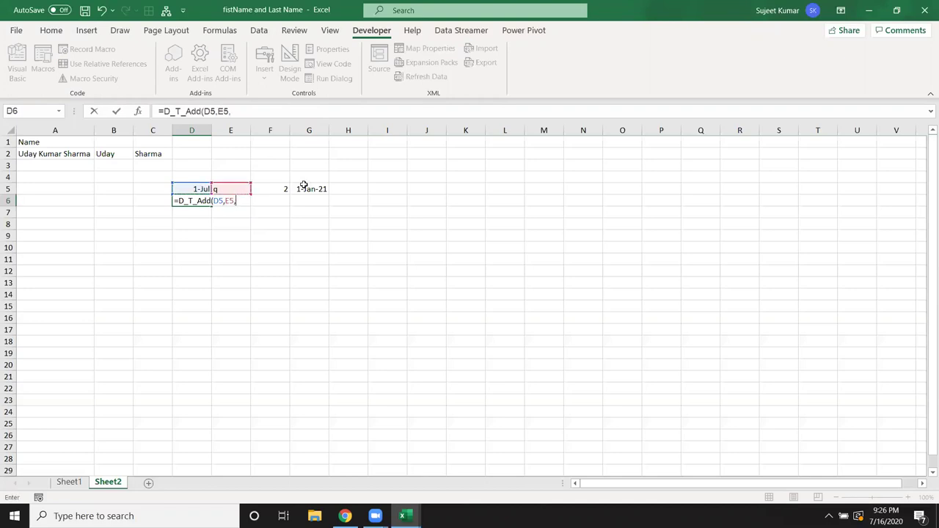
left_click(283, 189)
key("Return")
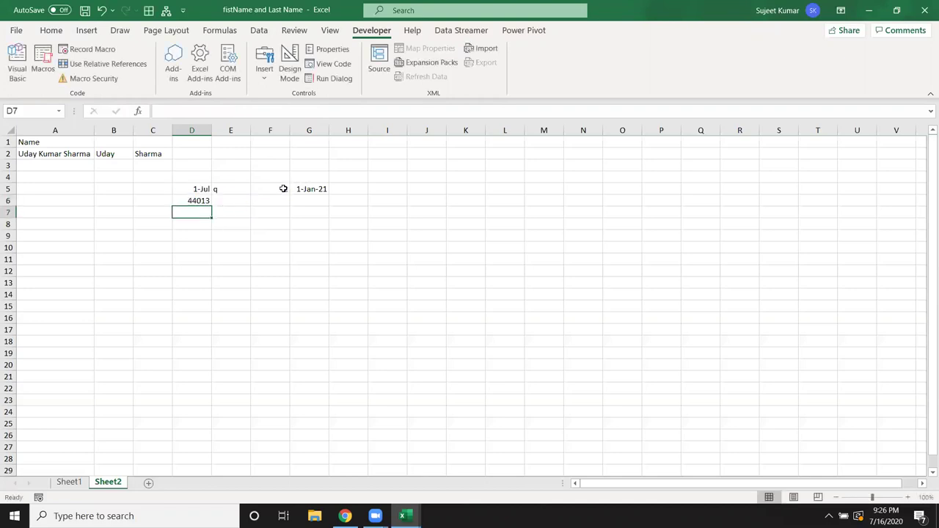
left_click(201, 200)
key("ctrl+shift+3")
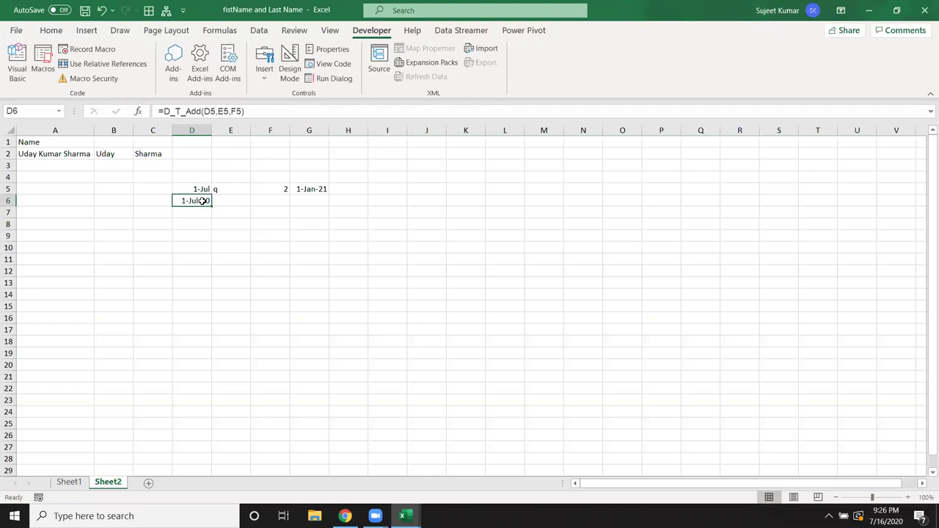
Review D_T_Add's parameter list and its DateAdd call in the VBA editor.
key("alt+F11")
mouse_move(272, 71)
left_mouse_down()
mouse_move(365, 63)
mouse_move(426, 72)
left_mouse_up()
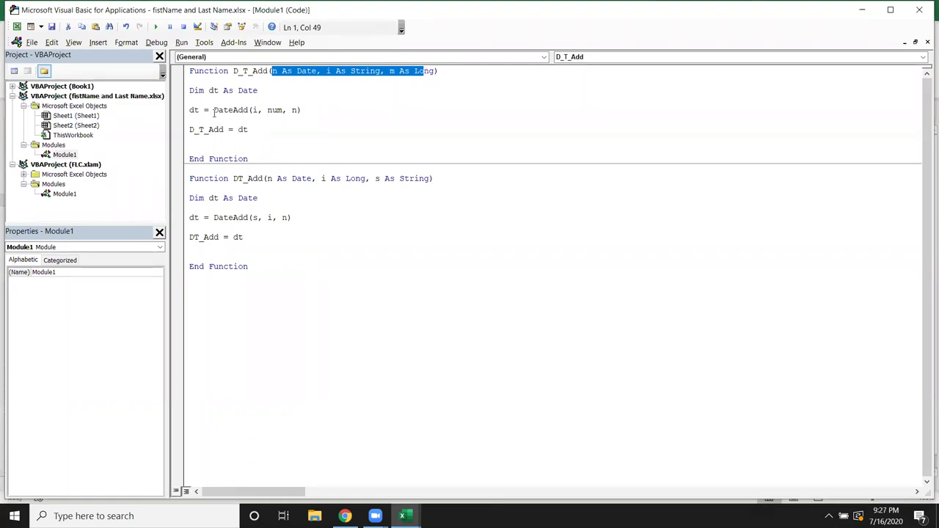
double_click(227, 110)
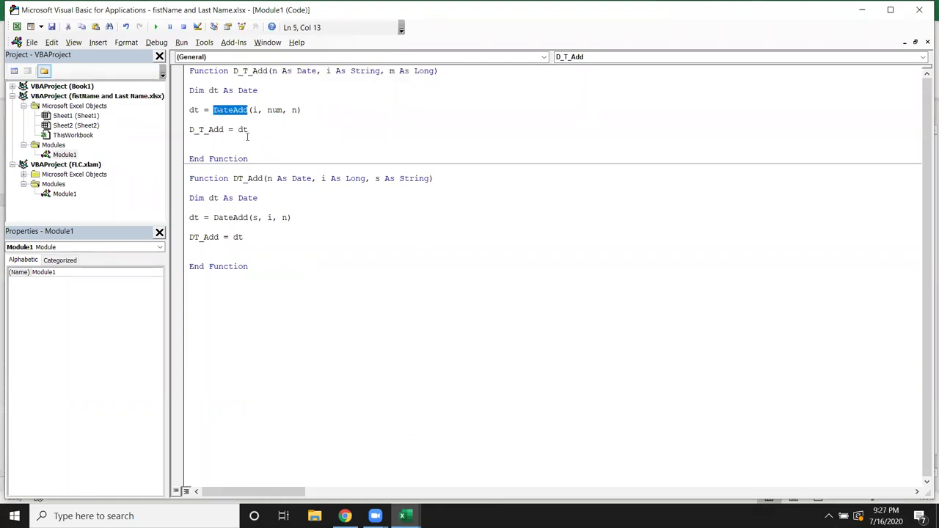
key("alt+Tab")
key("alt+Tab")
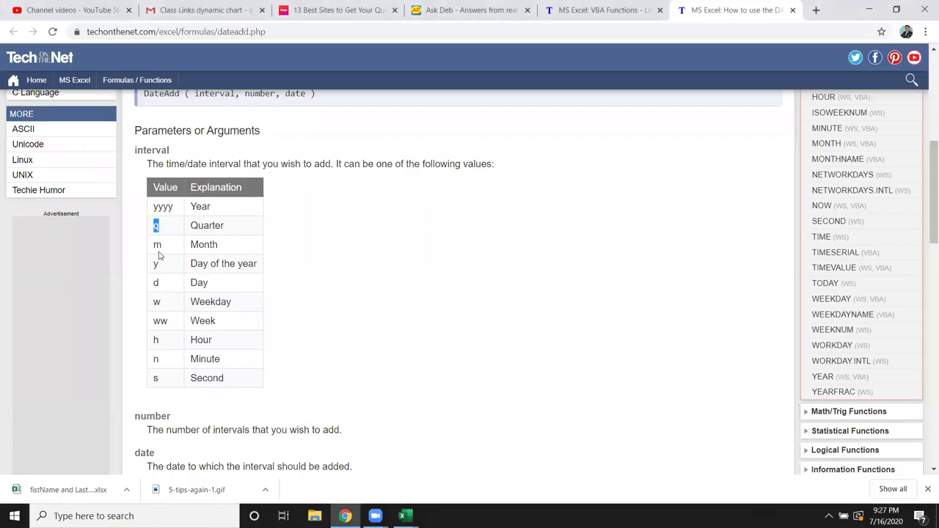
Highlight the y, ww, h and n interval codes in the DateAdd table.
left_click(159, 245)
double_click(156, 264)
left_click(159, 283)
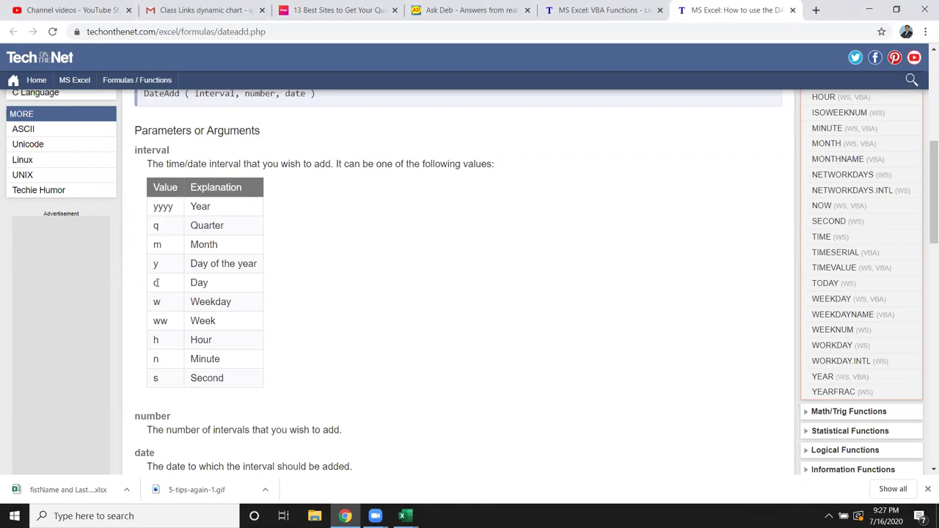
double_click(164, 321)
double_click(157, 340)
double_click(156, 359)
left_click(158, 375)
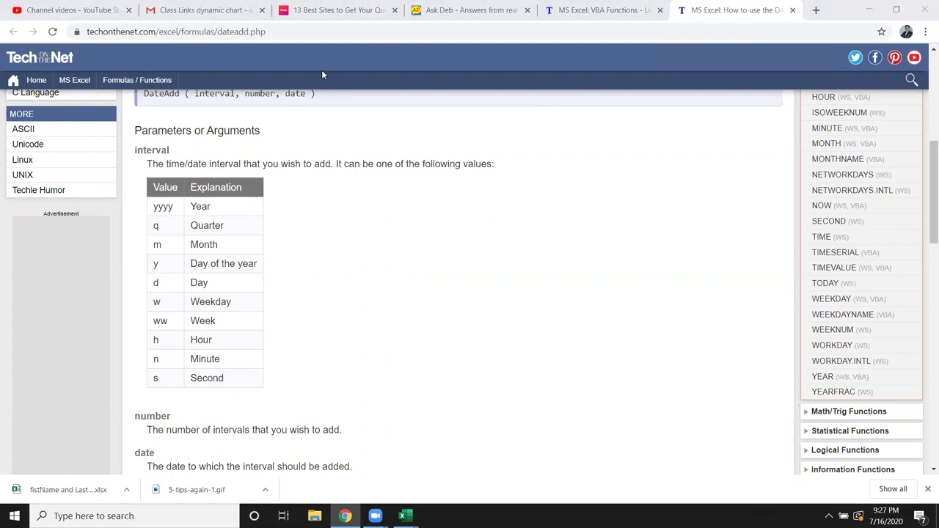
Close the DateAdd page, scroll the Date/Time functions list, and return to the Excel workbook.
left_click(793, 10)
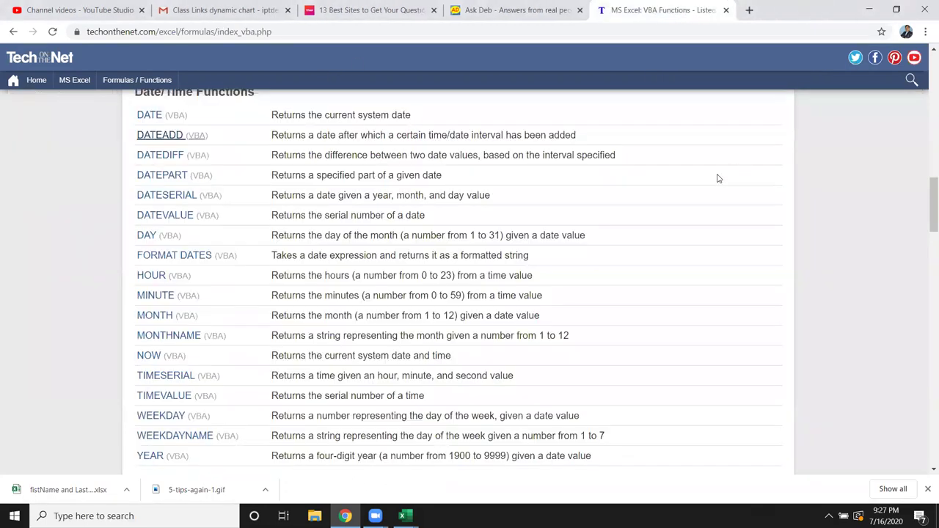
scroll(327, 338, "up", 2)
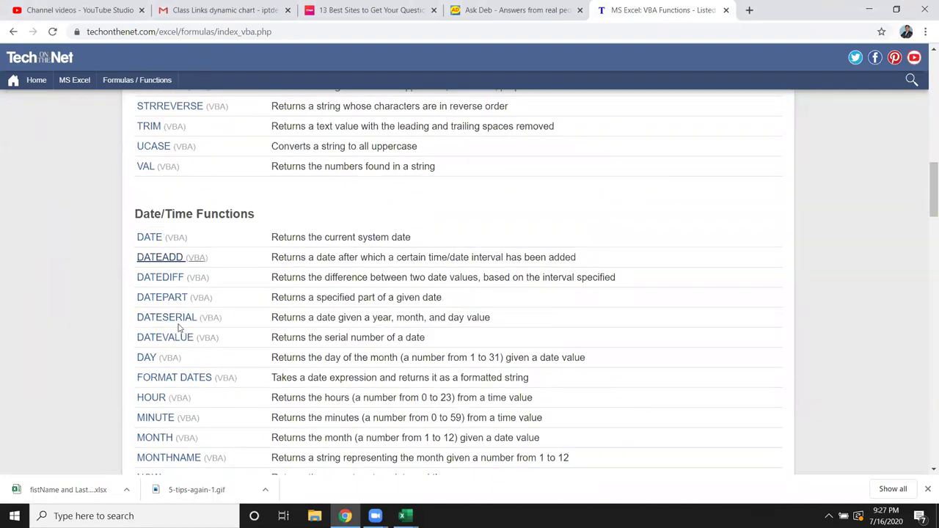
scroll(179, 317, "down", 1)
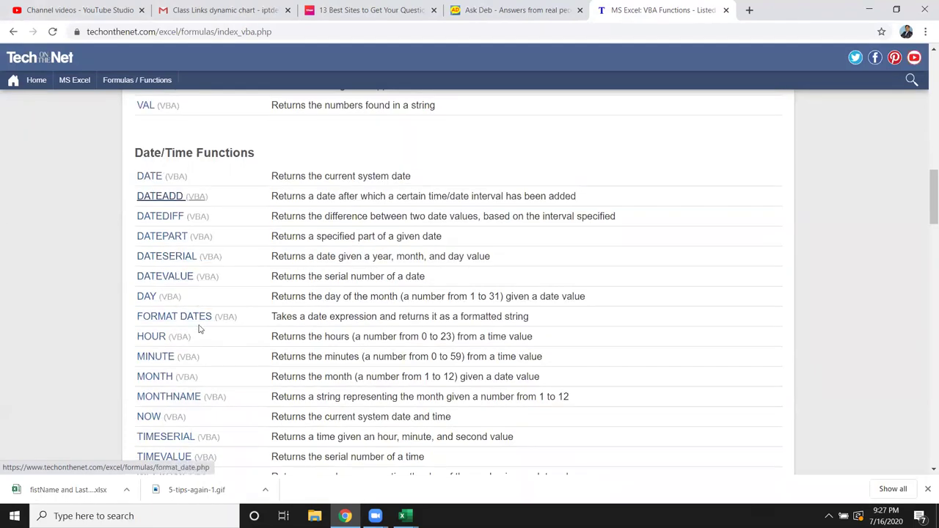
scroll(198, 329, "down", 1)
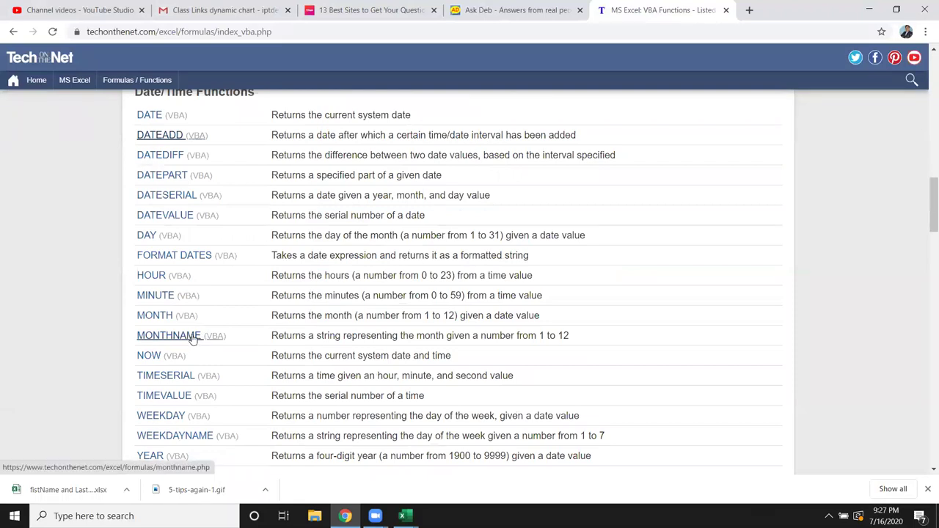
left_click(403, 515)
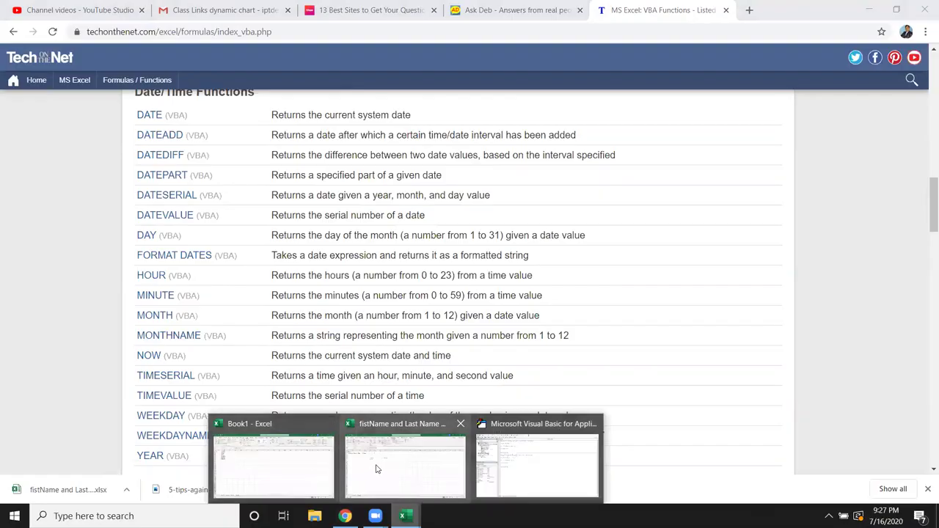
left_click(377, 469)
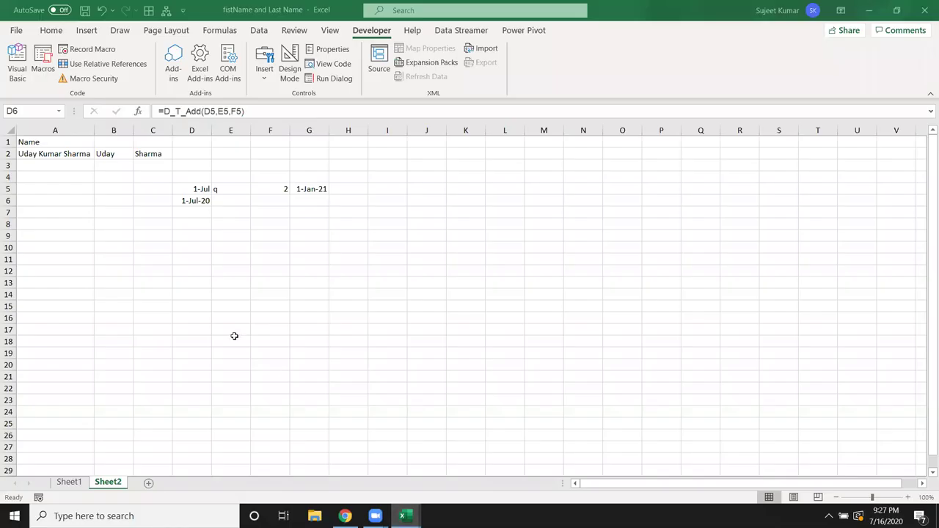
Enter =MONTH(D6) in D8 so it shows 7, then select E8.
left_click(208, 219)
type("=mo")
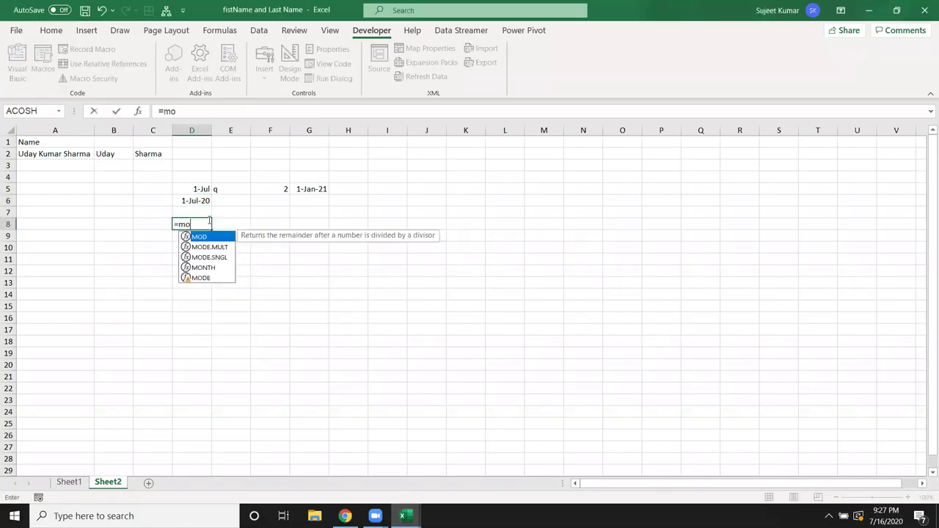
type("nt")
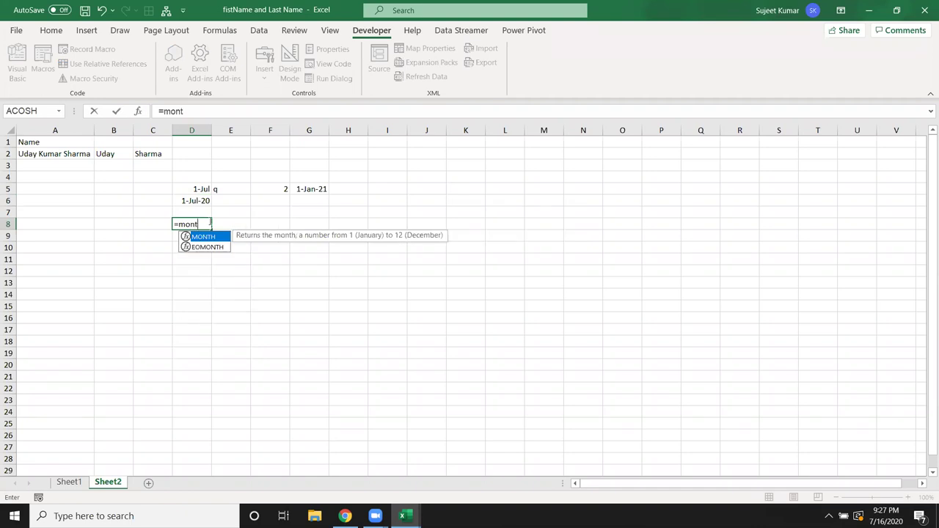
key("Tab")
key("Up")
key("Up")
key("Return")
left_click(207, 221)
left_click(245, 225)
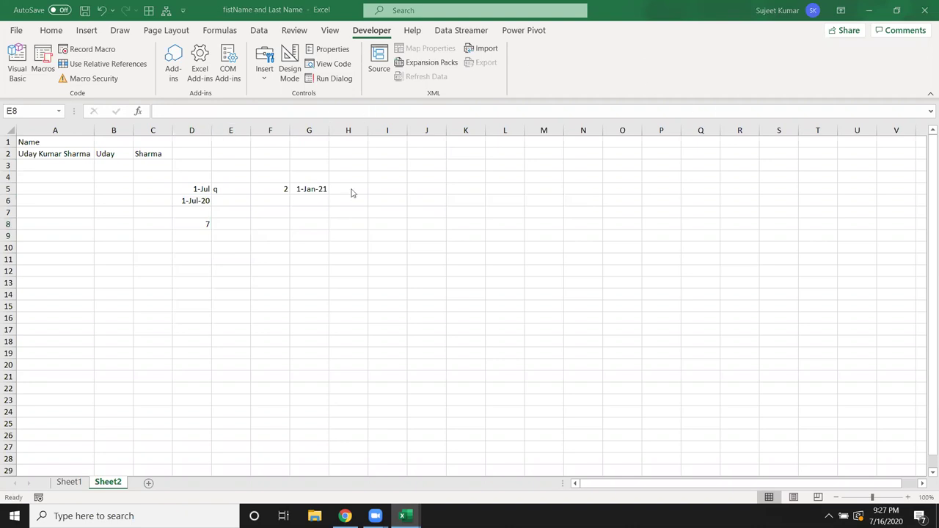
left_click(245, 222)
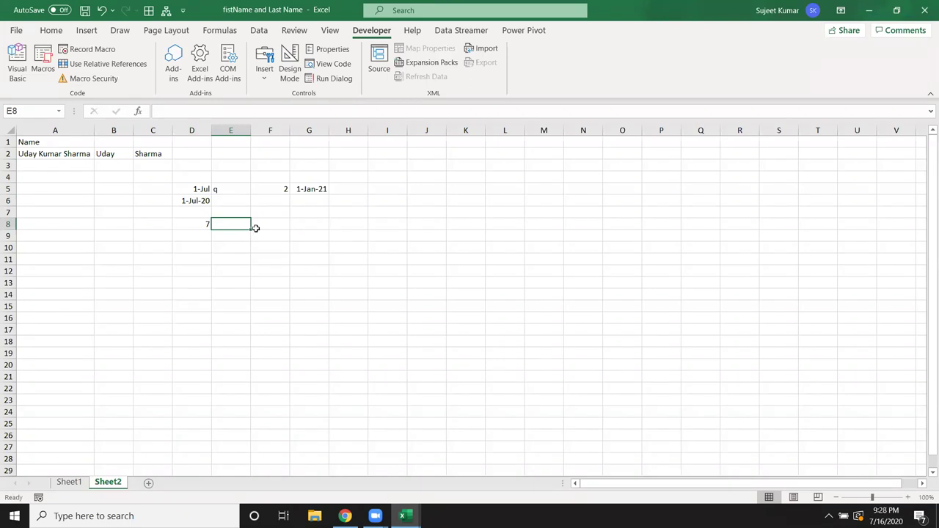
key("alt+Tab")
key("alt+shift+Tab")
Write Function M_N(n As Long) with M_N = MonthName(n, True) in Module1, then return to Excel.
left_click(17, 64)
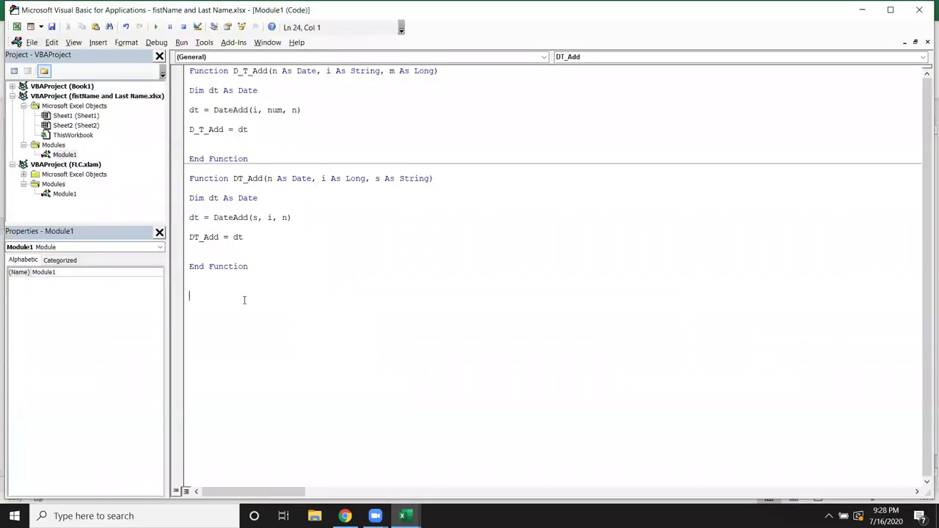
type("function MN")
key("BackSpace")
type("_N")
type("n ")
type("as Long")
type(")")
key("Return")
key("Return")
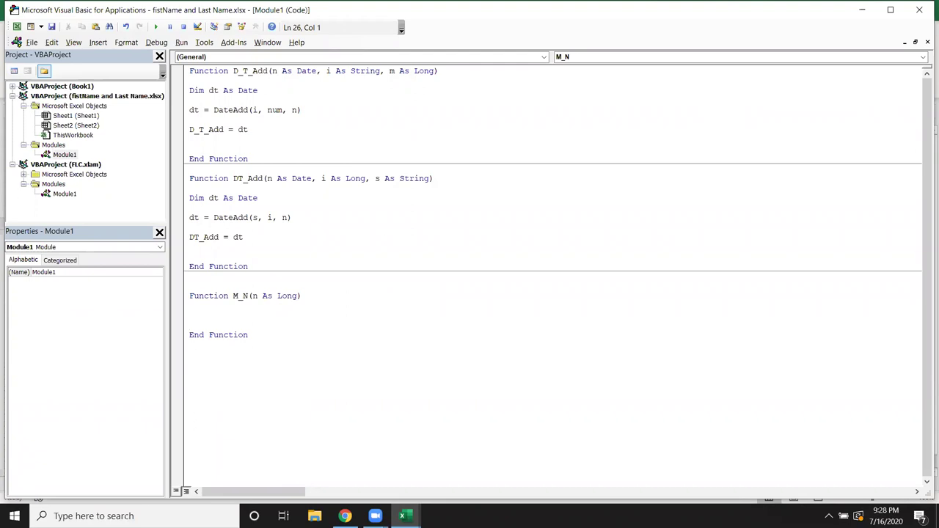
type("M_N=monthname(")
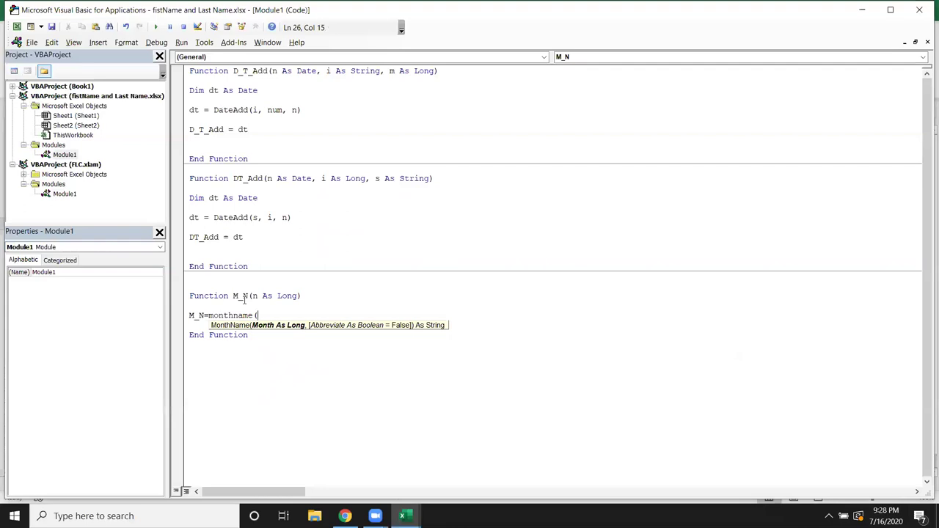
type("n,")
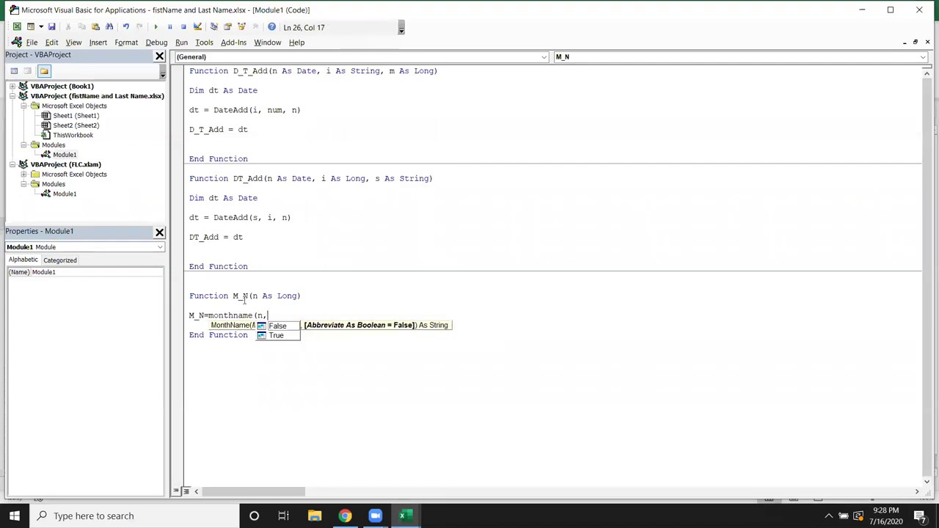
key("Down")
key("Tab")
type(")")
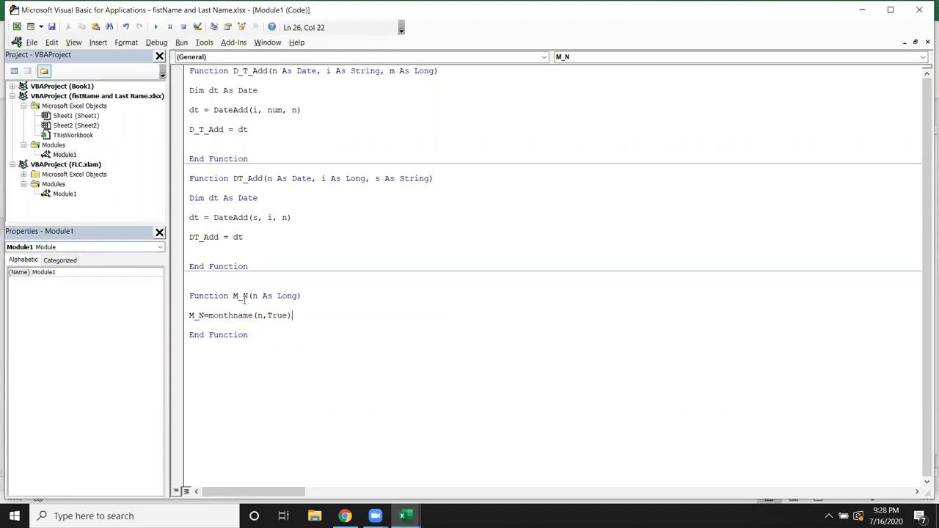
key("Down")
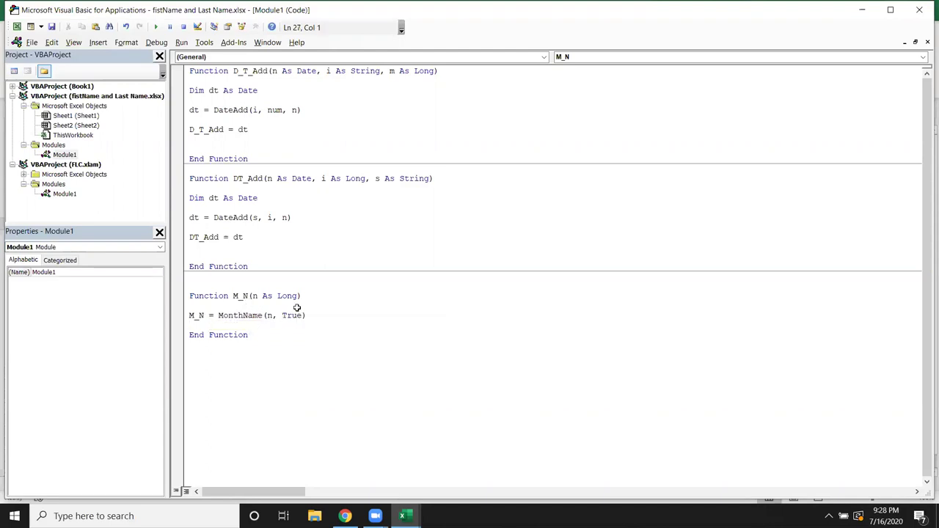
key("alt+F11")
type("=mo")
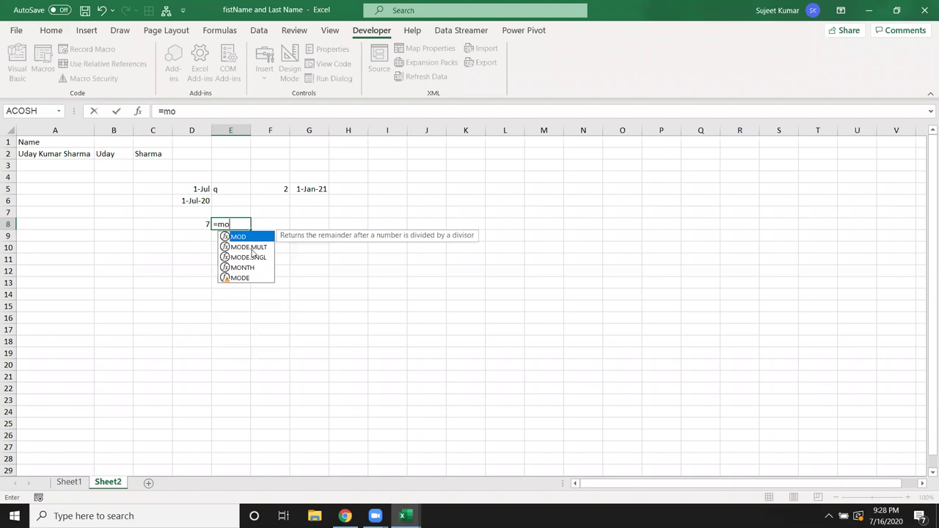
Enter the formula =M_N(D8) in cell E8.
key("Tab")
type("d8)")
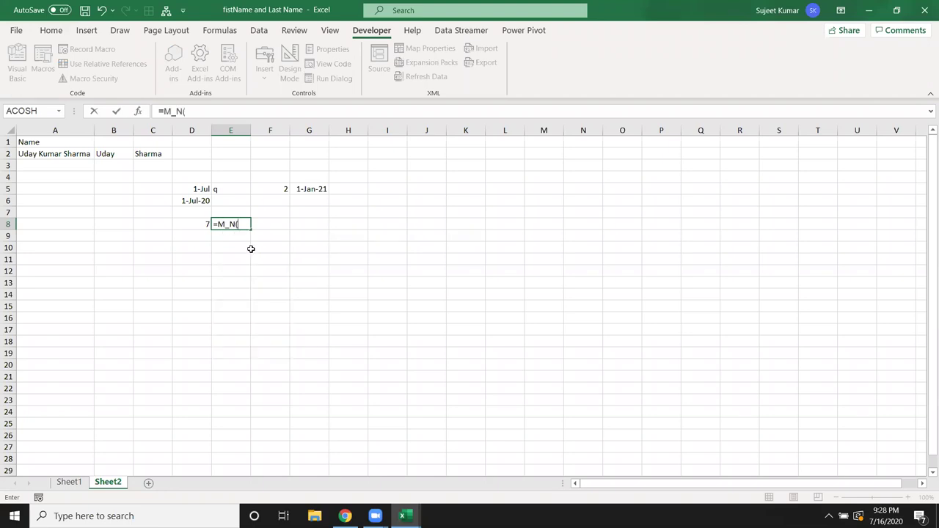
key("Return")
key("Up")
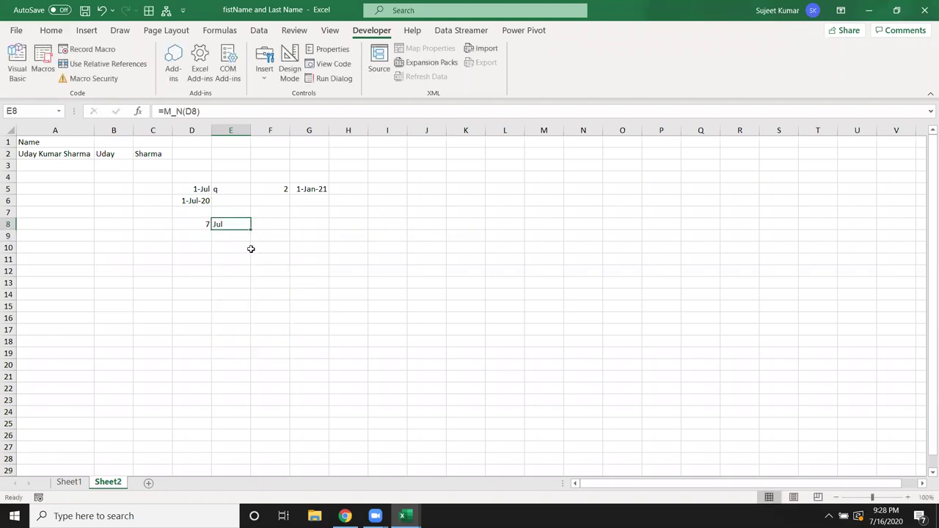
Change MonthName's abbreviate argument to False and recalculate E8 so it shows July.
key("alt+F11")
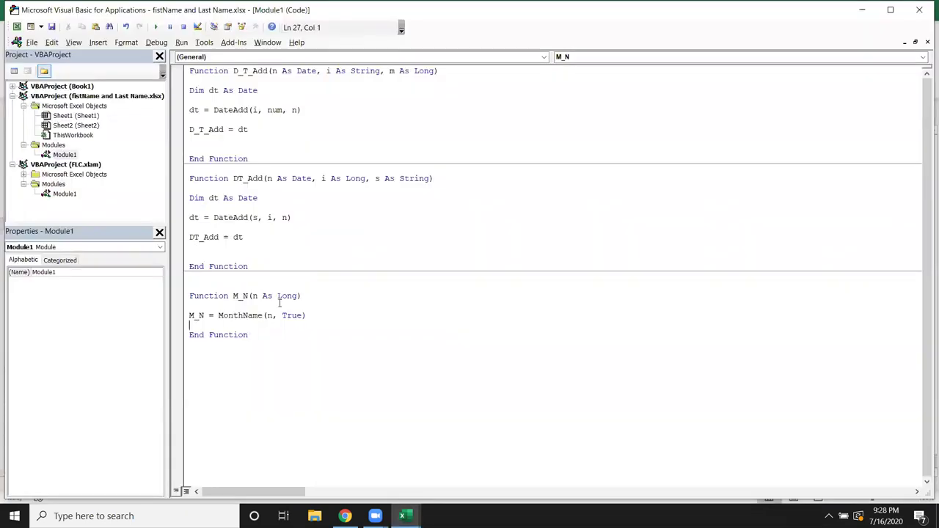
double_click(286, 315)
type("false")
key("Down")
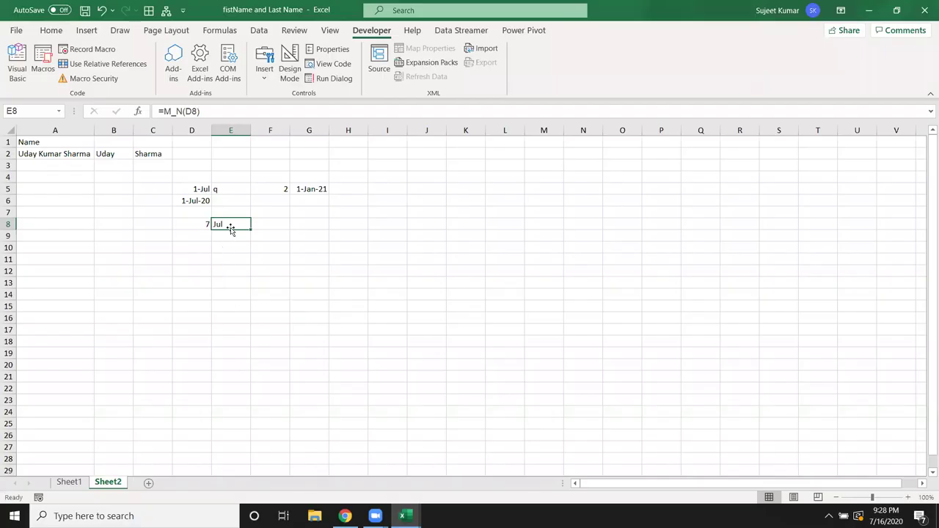
double_click(230, 224)
key("Return")
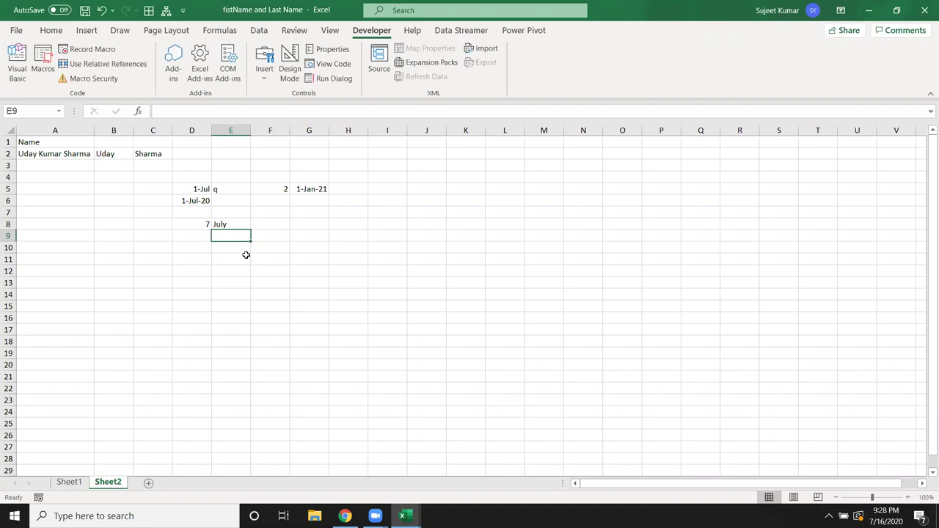
Bring up the TechOnTheNet VBA functions page in Chrome and scroll to Information Functions.
key("alt+Tab")
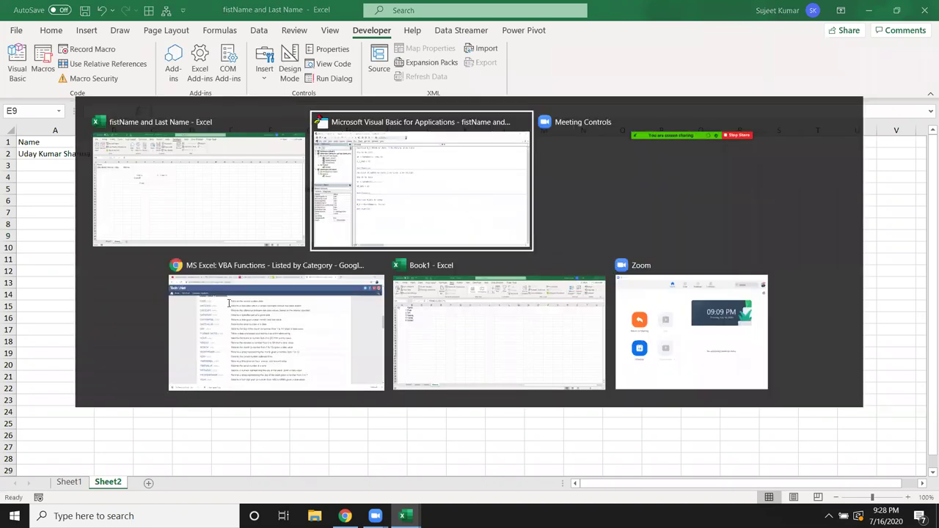
key("alt+Tab")
key("alt+Tab")
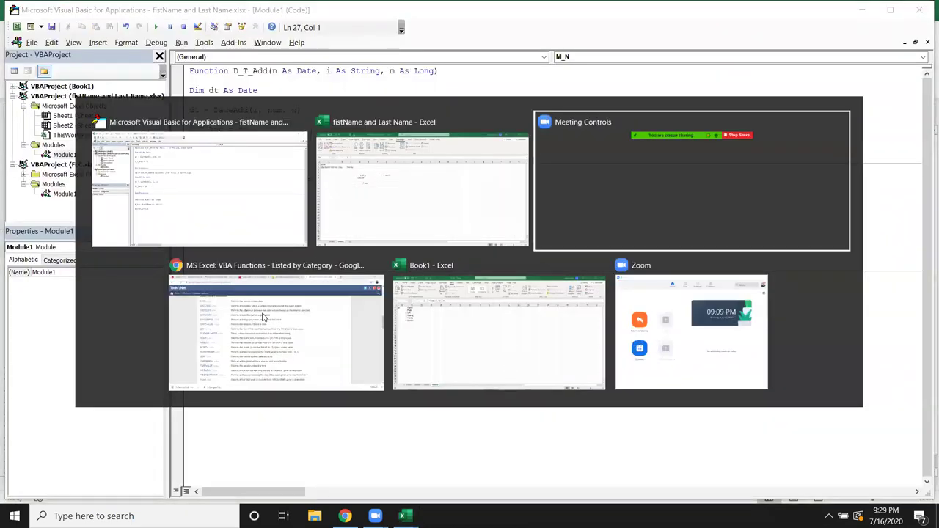
key("alt+Tab")
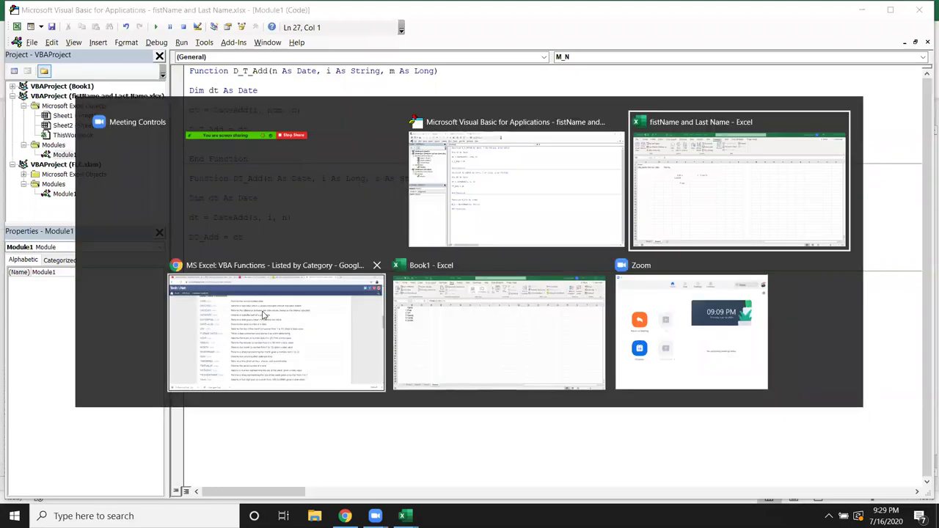
left_click(265, 314)
scroll(264, 315, "down", 2)
scroll(262, 315, "down", 2)
scroll(256, 322, "up", 1)
scroll(257, 323, "up", 2)
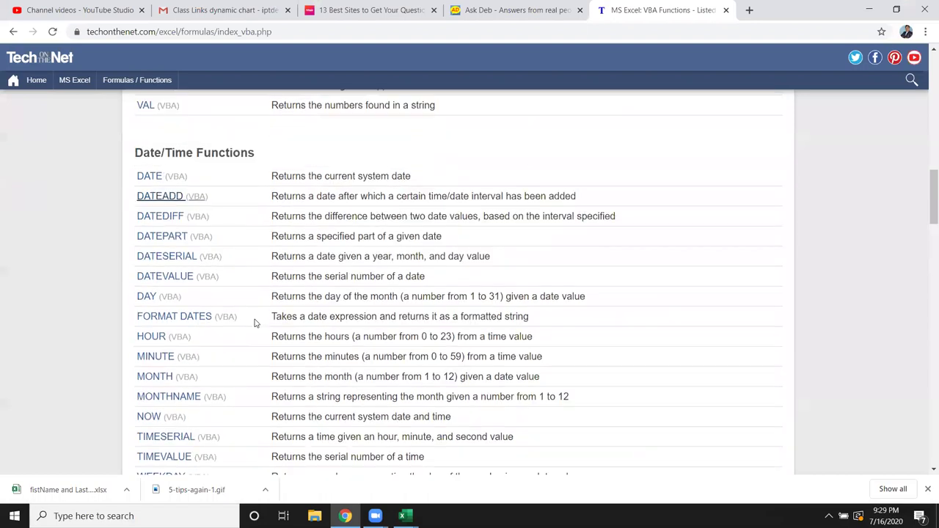
scroll(254, 323, "down", 1)
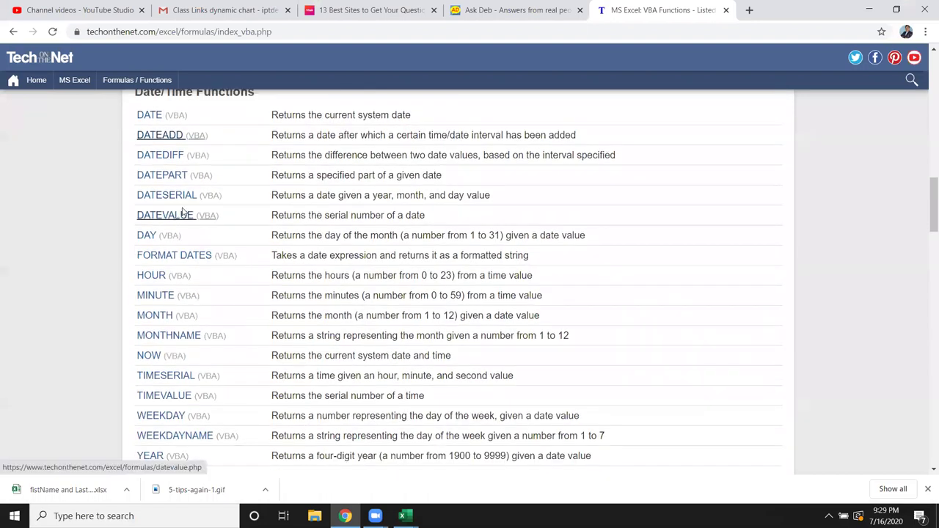
scroll(198, 228, "down", 3)
scroll(220, 245, "down", 2)
scroll(239, 254, "down", 1)
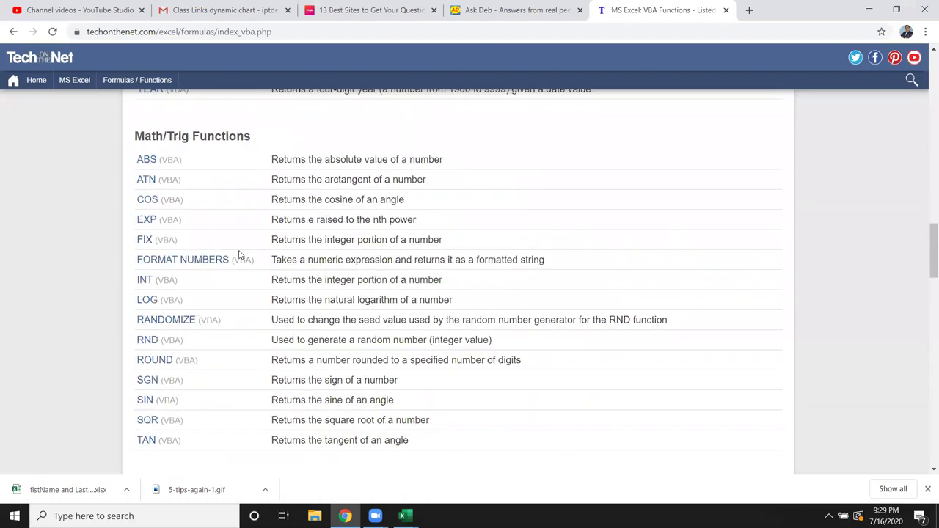
scroll(239, 257, "down", 2)
scroll(194, 293, "up", 2)
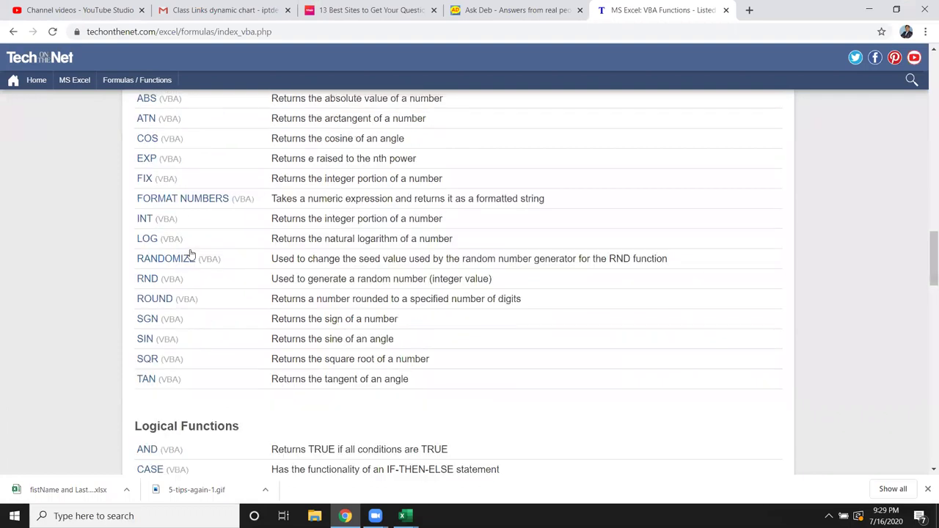
scroll(212, 227, "up", 1)
scroll(222, 260, "down", 1)
scroll(223, 267, "down", 4)
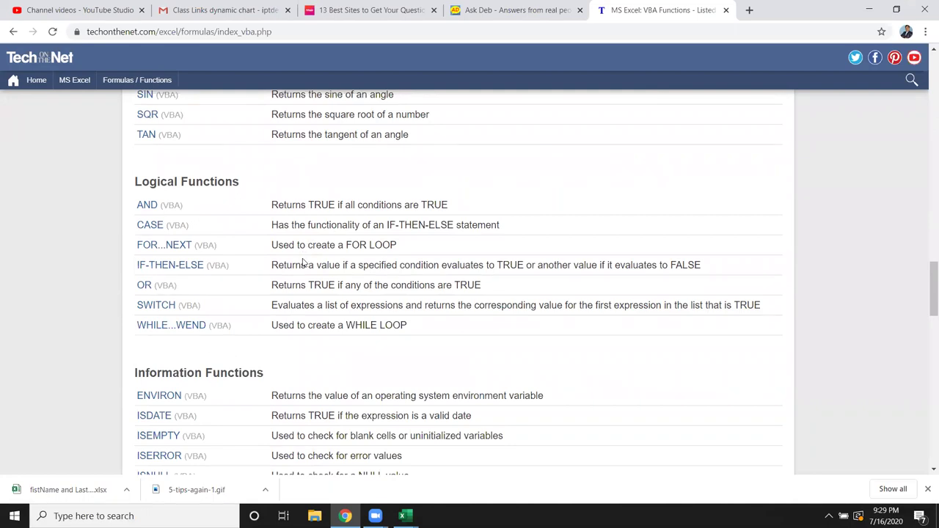
scroll(302, 264, "down", 2)
scroll(300, 267, "down", 1)
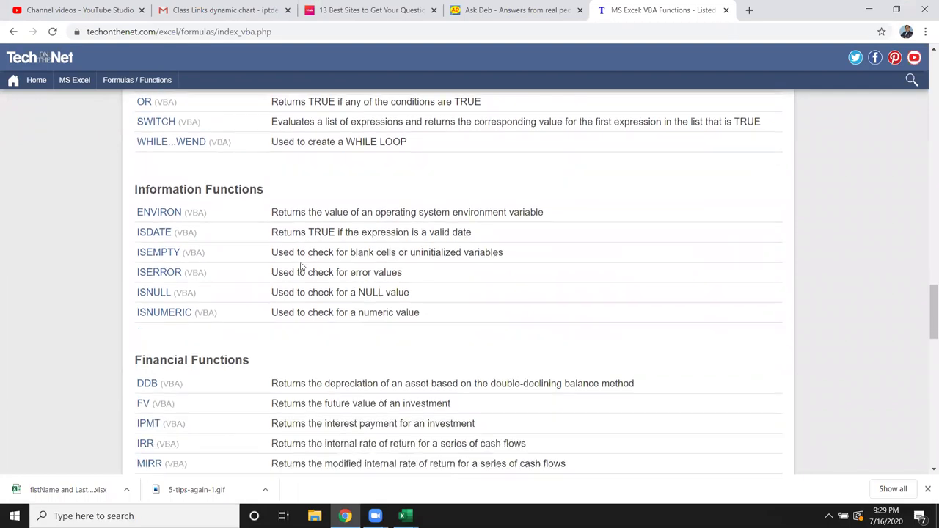
Highlight the Information Functions group from ENVIRON through ISNUMERIC.
left_click_drag(351, 350, 161, 337)
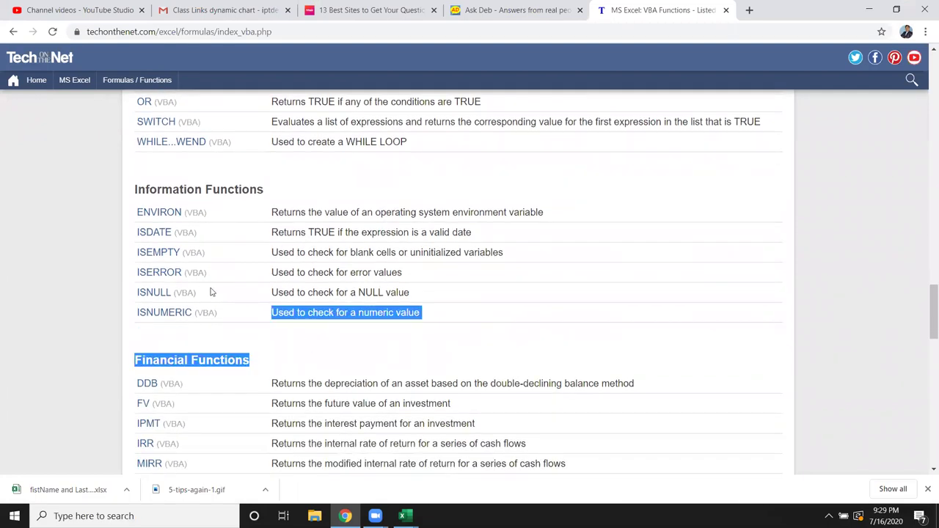
left_click(151, 338)
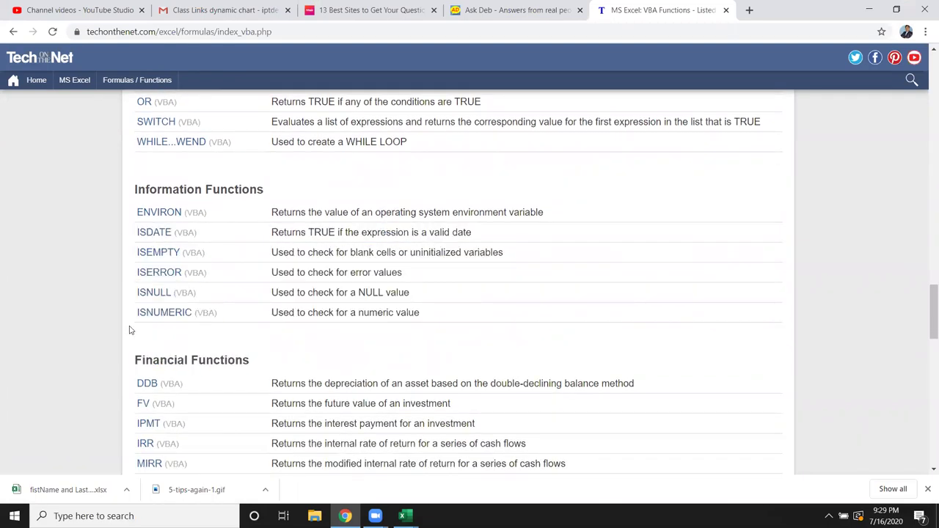
left_click_drag(134, 187, 466, 323)
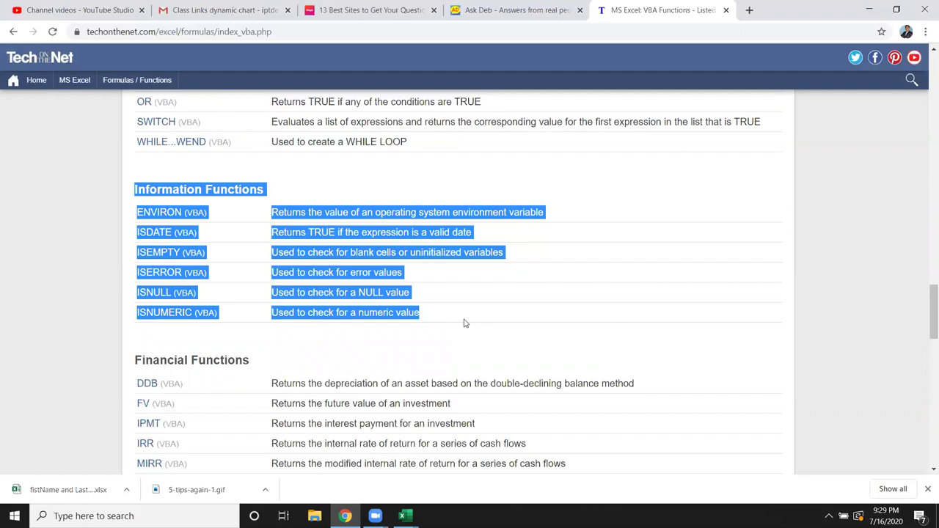
left_click(415, 332)
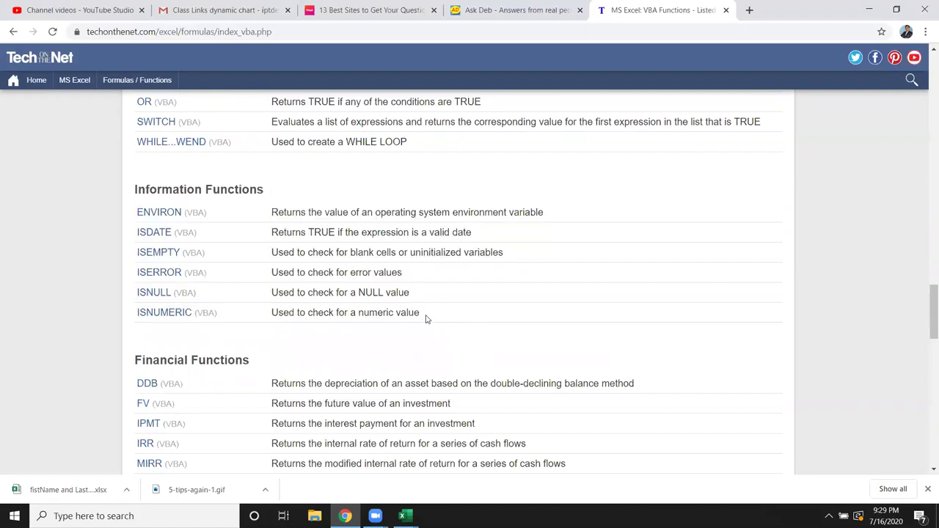
left_click_drag(425, 316, 135, 198)
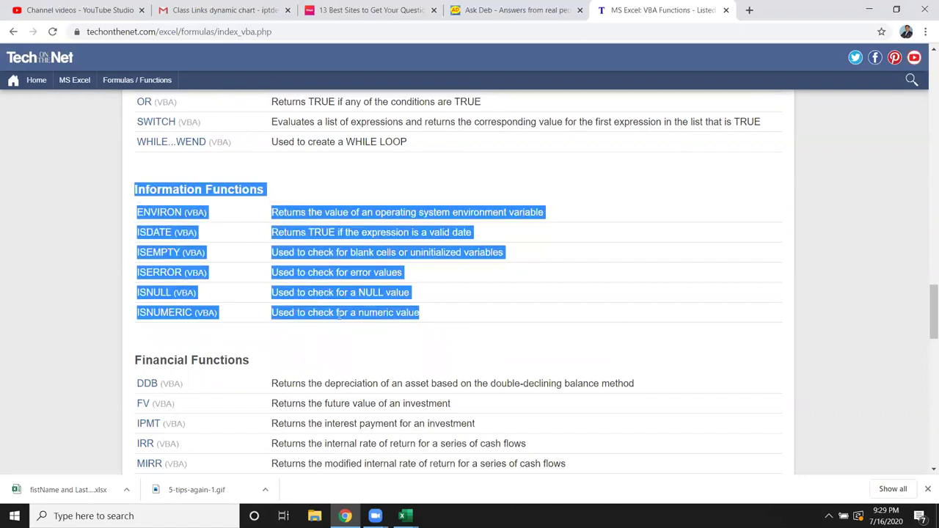
Scroll the function list and highlight the Information Functions entries once more.
scroll(344, 350, "down", 3)
scroll(344, 349, "down", 3)
scroll(344, 349, "down", 2)
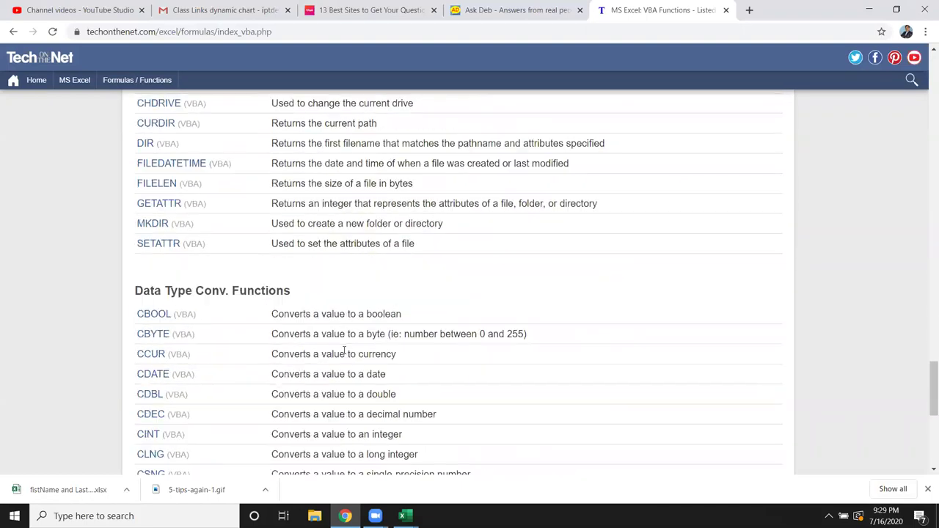
scroll(344, 351, "up", 1)
left_click_drag(433, 343, 174, 163)
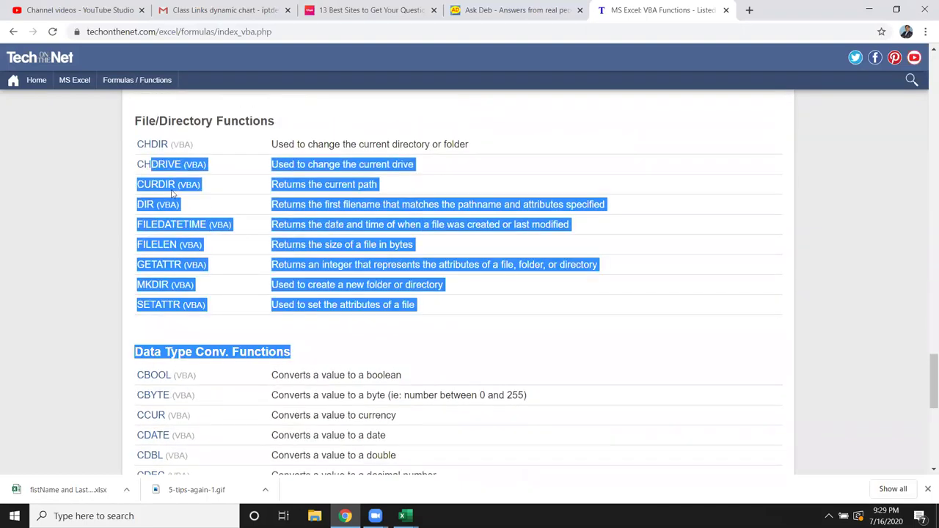
scroll(296, 322, "down", 2)
scroll(271, 389, "down", 2)
scroll(266, 389, "up", 4)
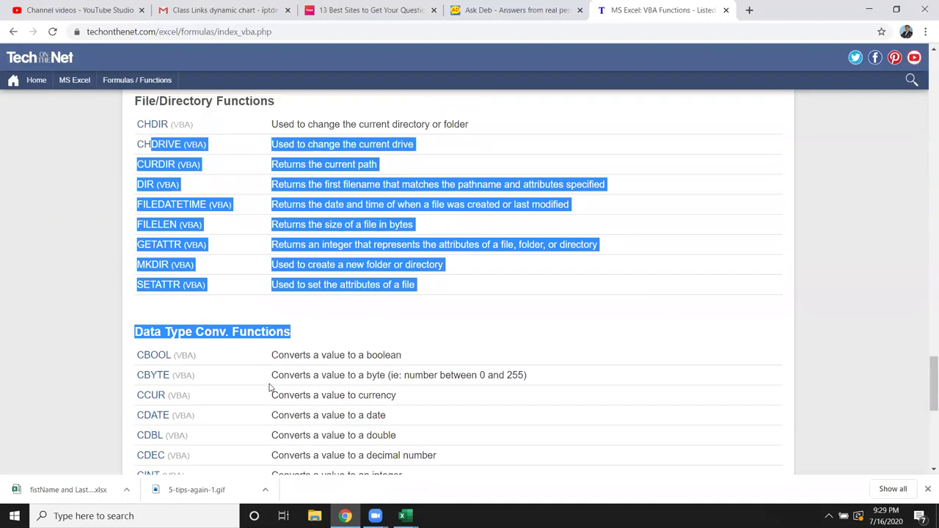
scroll(269, 387, "up", 2)
scroll(269, 387, "up", 2)
scroll(269, 387, "up", 2)
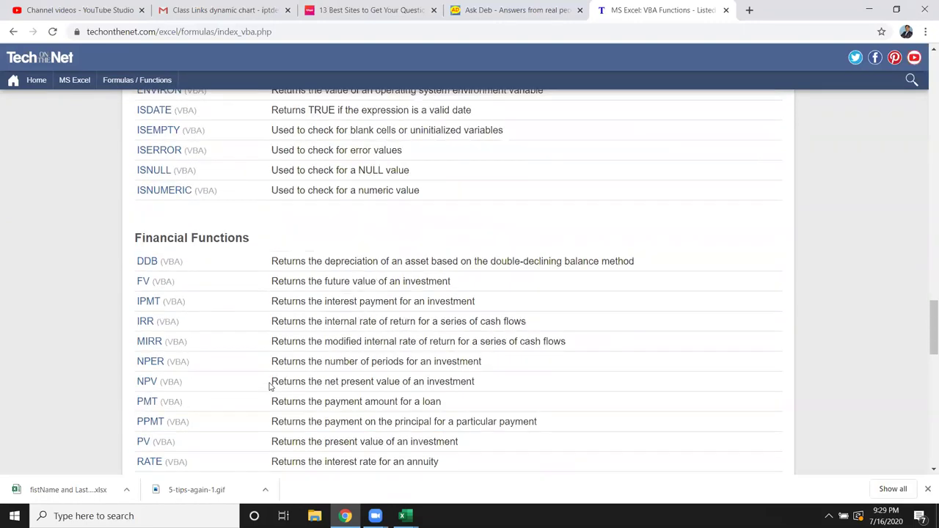
scroll(269, 387, "up", 2)
left_click_drag(436, 381, 128, 260)
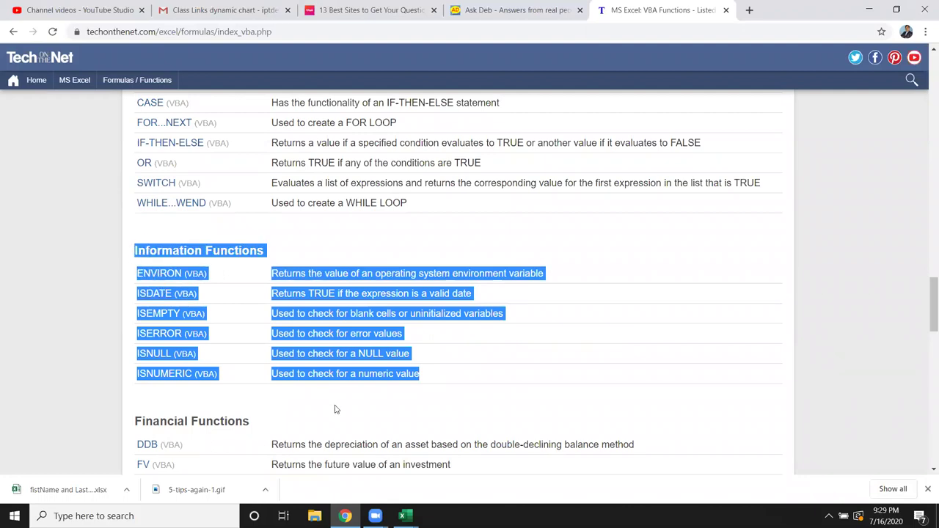
Scroll back up to Date/Time Functions, then show the Windows desktop.
scroll(432, 435, "up", 2)
scroll(432, 435, "up", 2)
scroll(432, 436, "up", 2)
scroll(433, 438, "up", 2)
scroll(434, 438, "up", 2)
scroll(418, 438, "up", 2)
scroll(416, 437, "down", 2)
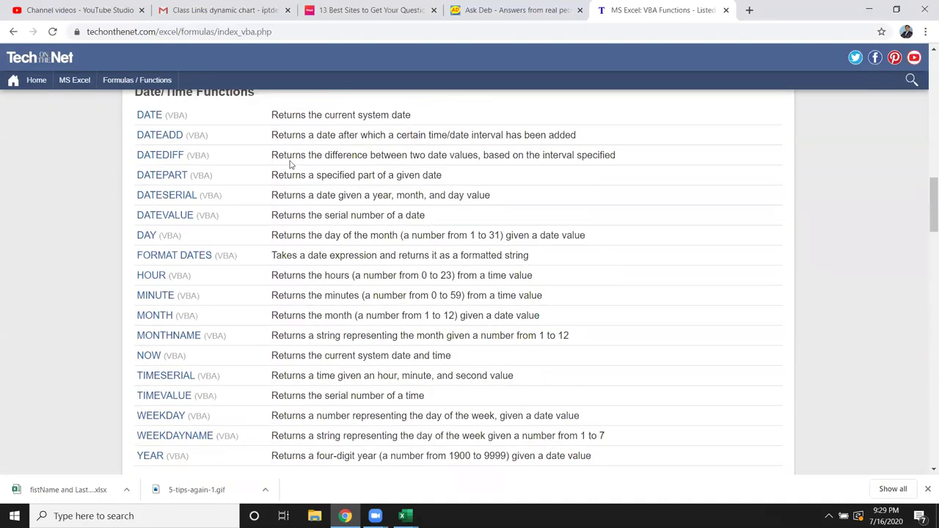
scroll(321, 176, "up", 1)
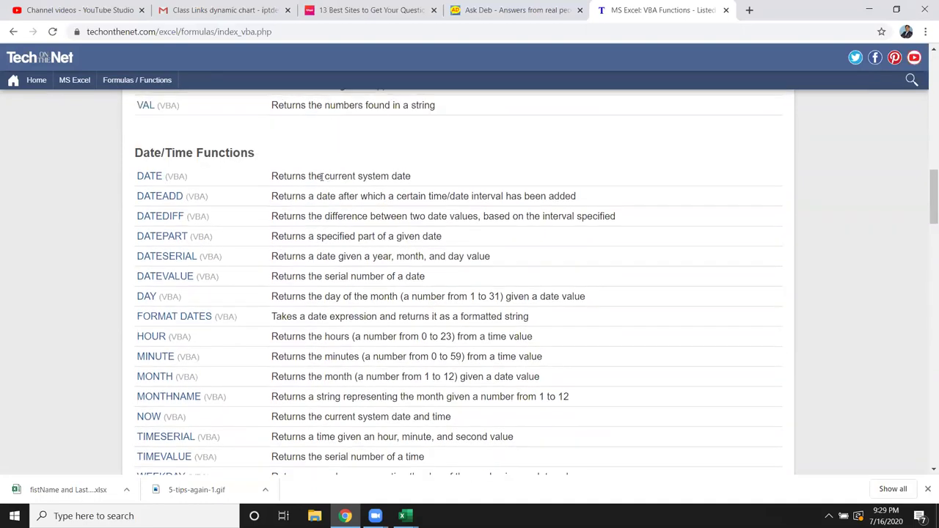
scroll(321, 176, "down", 1)
scroll(321, 176, "down", 1)
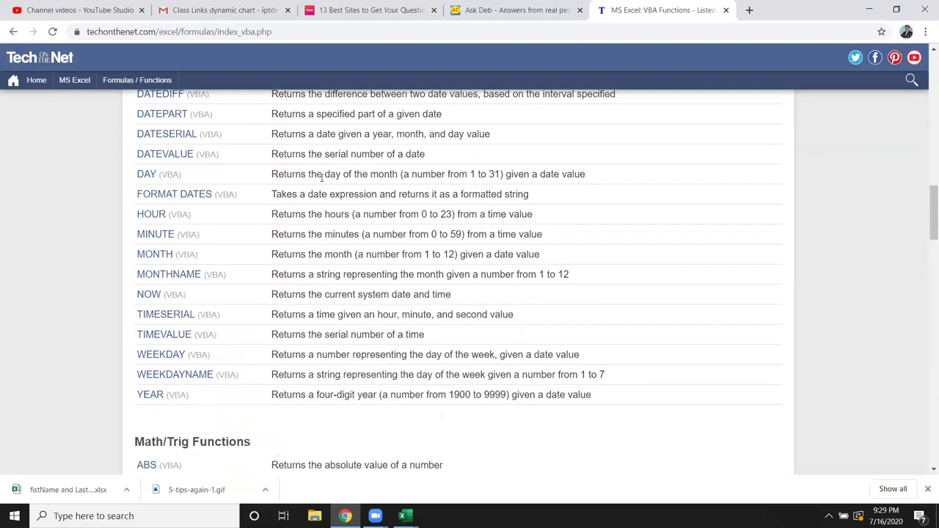
scroll(321, 177, "up", 1)
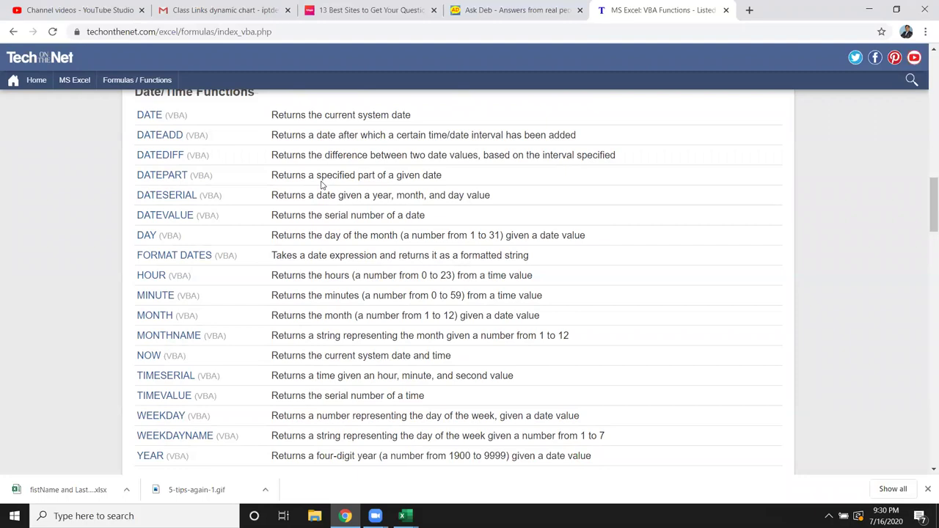
scroll(320, 185, "up", 1)
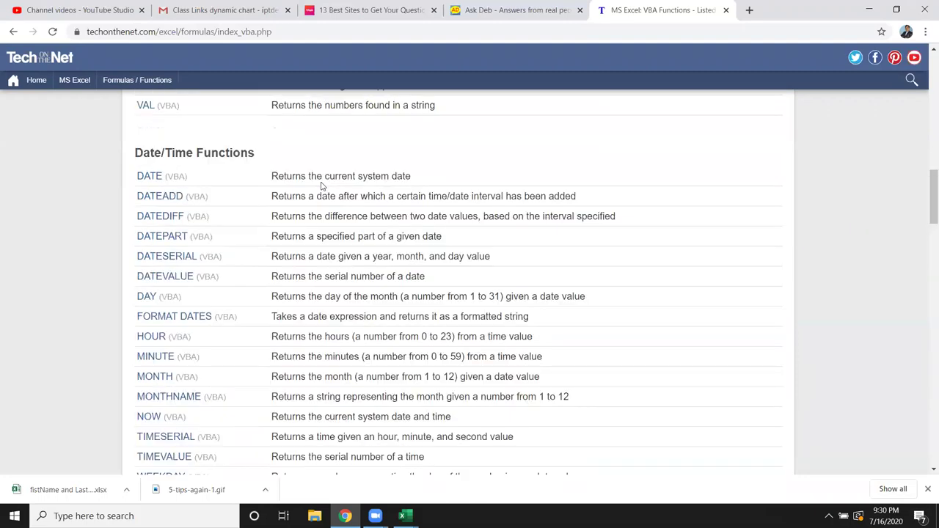
scroll(321, 186, "down", 1)
key("super+d")
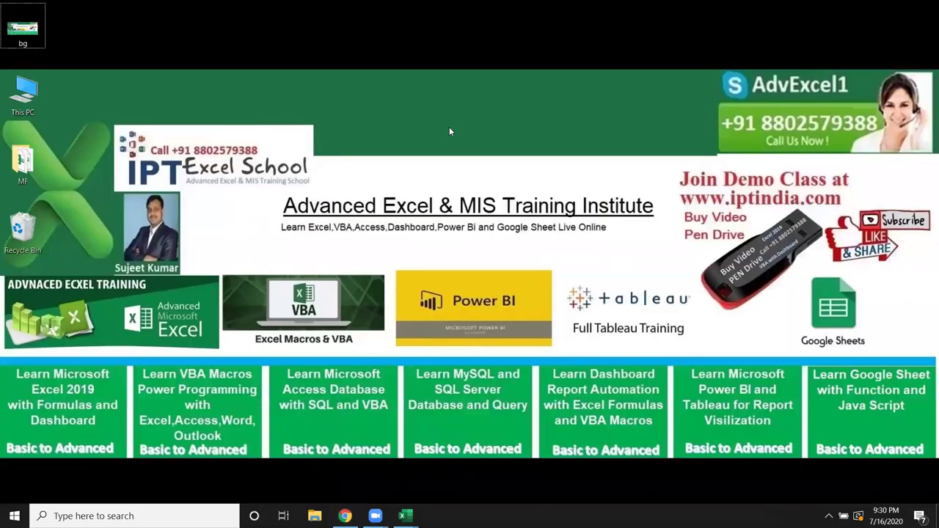
right_click(445, 118)
left_click(463, 156)
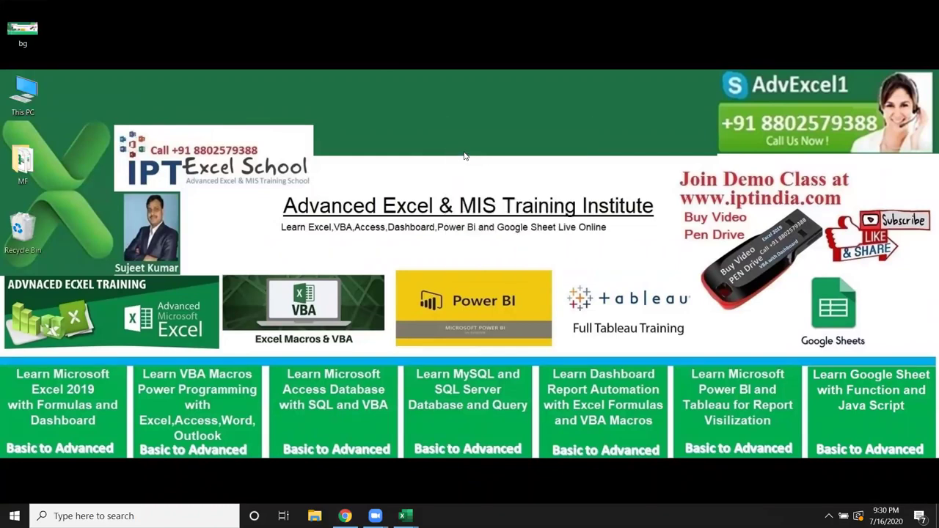